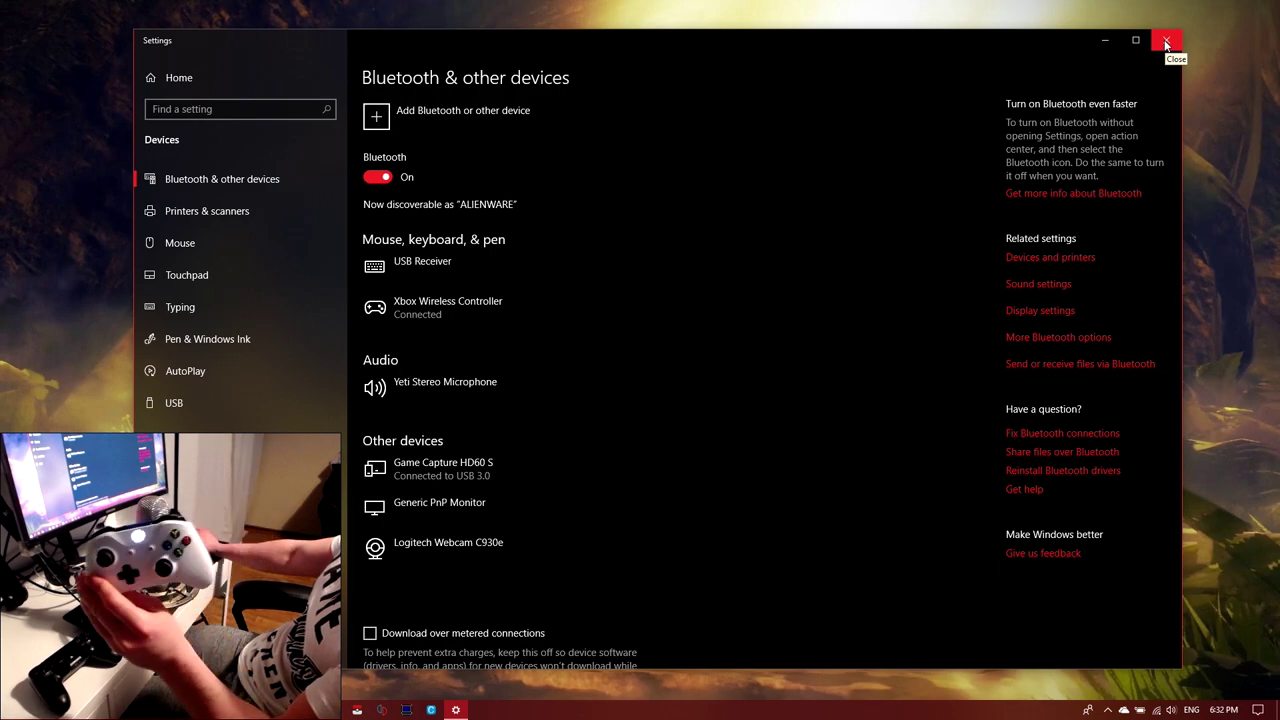
- Close the Bluetooth device settings, switch to Cemu and open its input settings
{"action": "left_click", "coordinate": [1166, 43]}
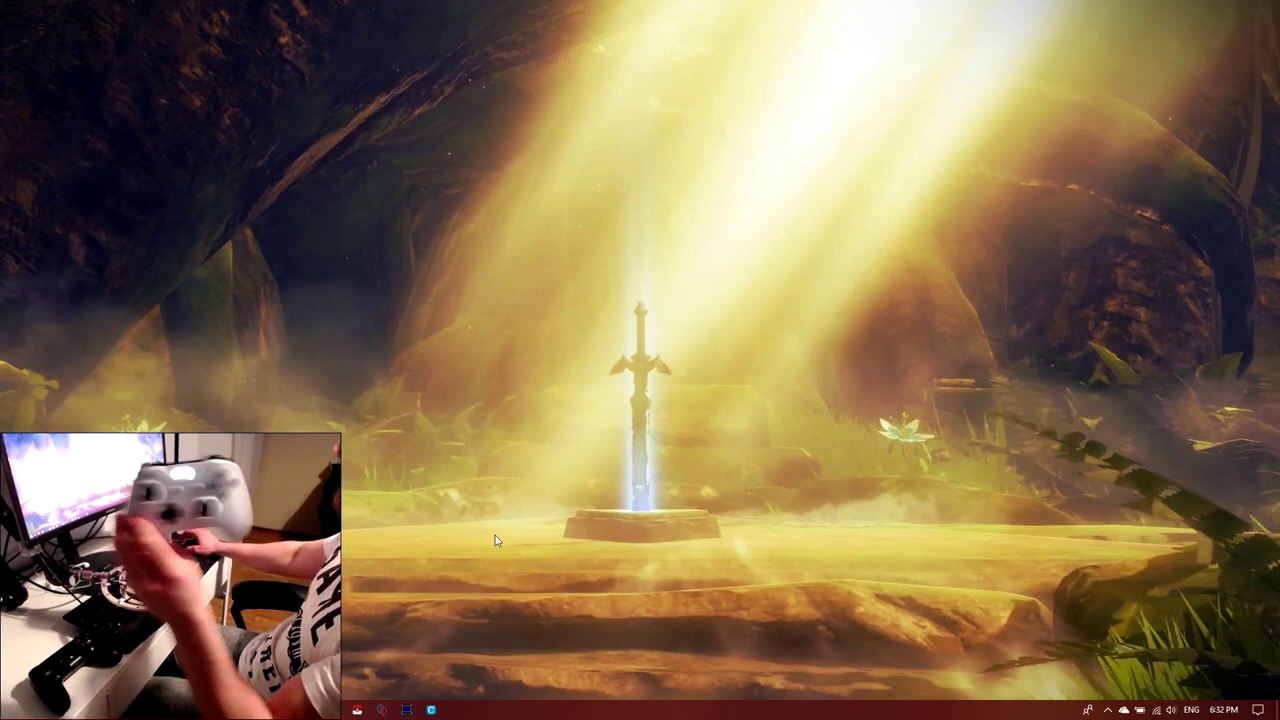
{"action": "left_click", "coordinate": [431, 710]}
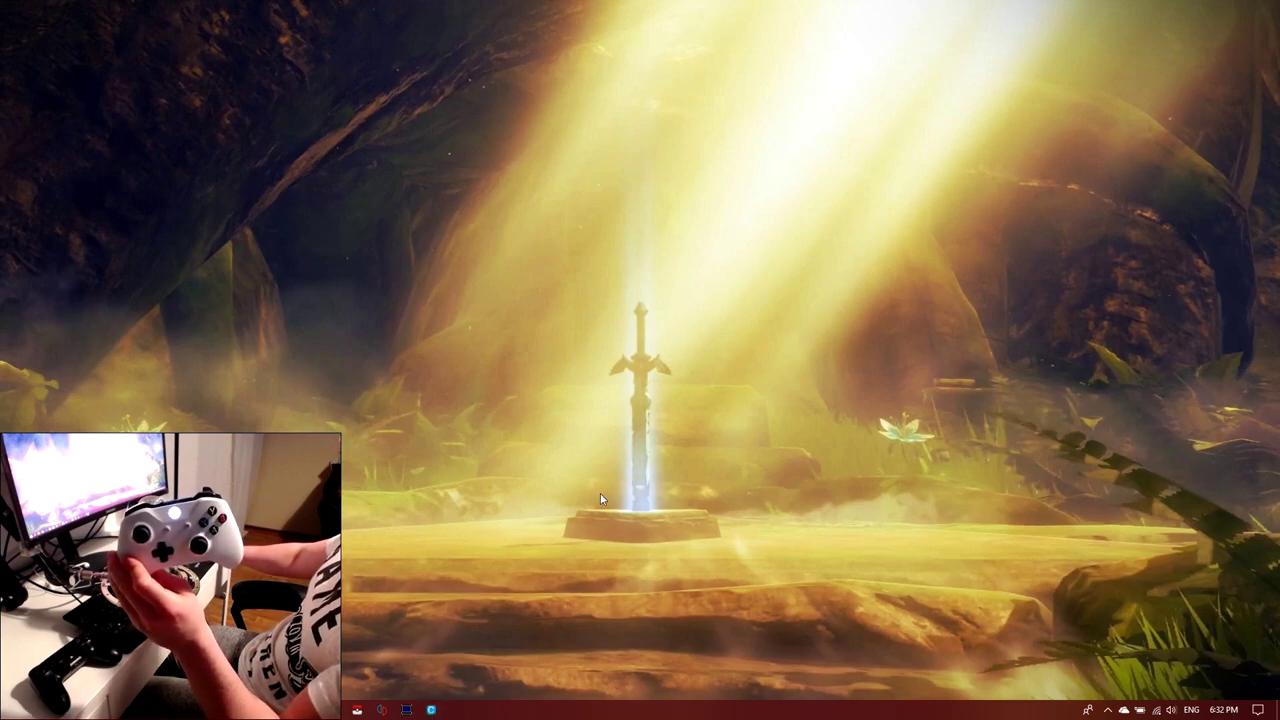
{"action": "key", "text": "alt+y"}
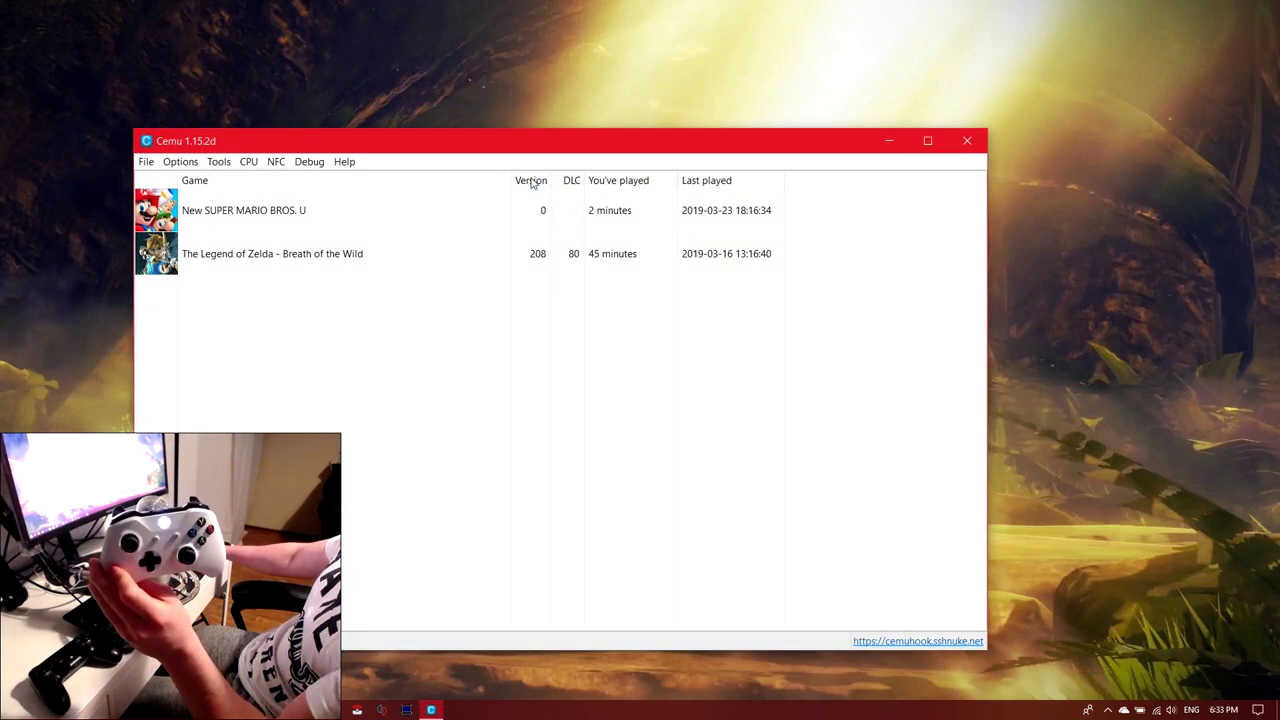
{"action": "left_click", "coordinate": [180, 161]}
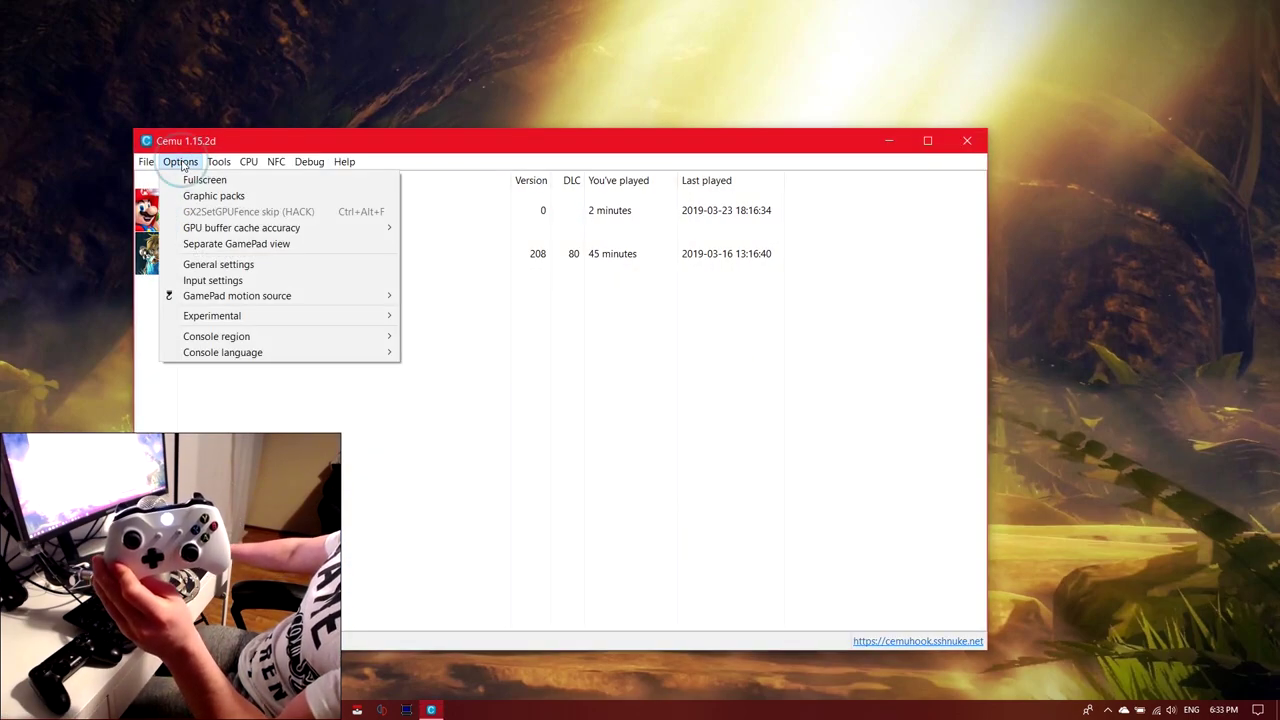
{"action": "left_click", "coordinate": [210, 280]}
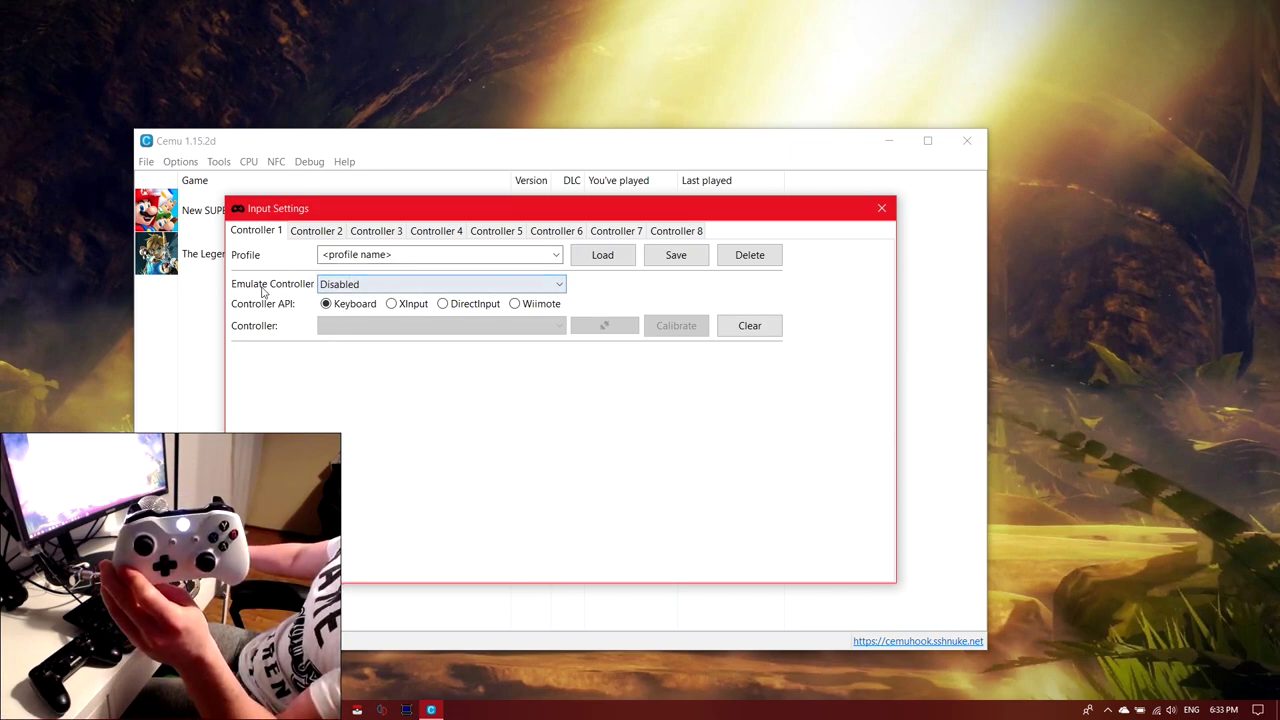
- Make Controller 1 emulate a Wii U Gamepad through DirectInput, using the Bluetooth XINPUT compatible input device
{"action": "left_click", "coordinate": [550, 284]}
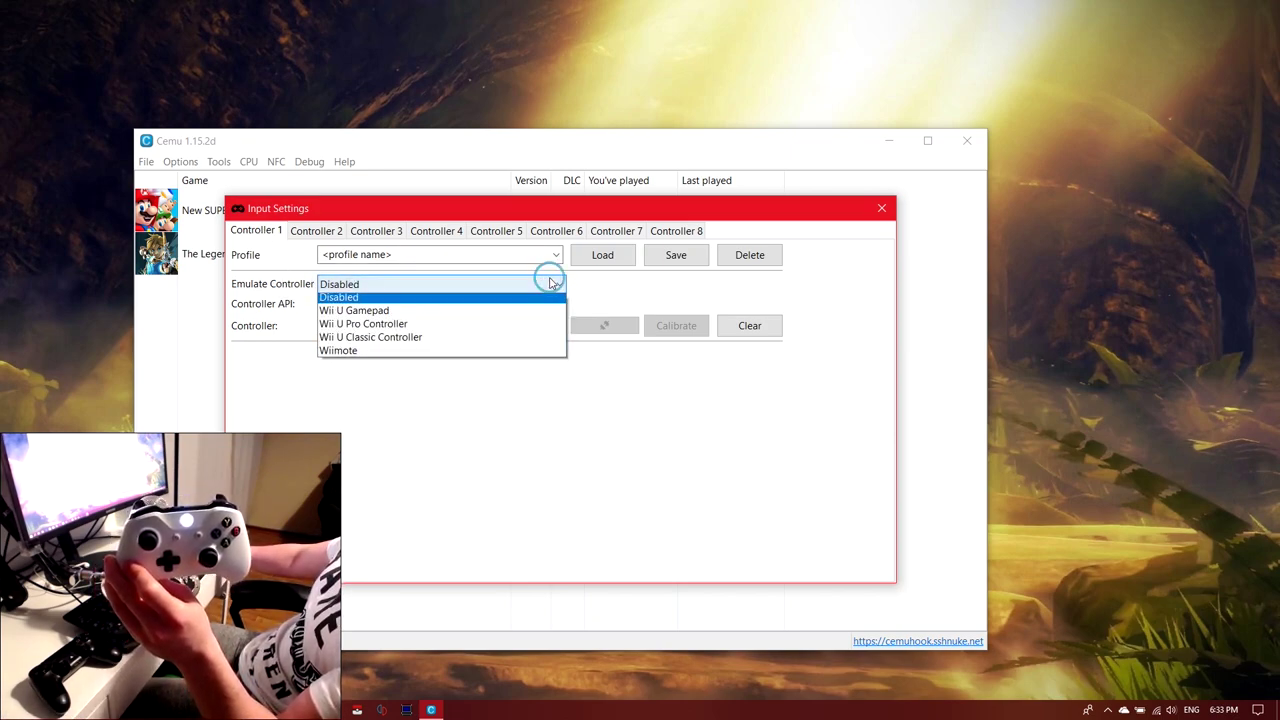
{"action": "left_click", "coordinate": [376, 316]}
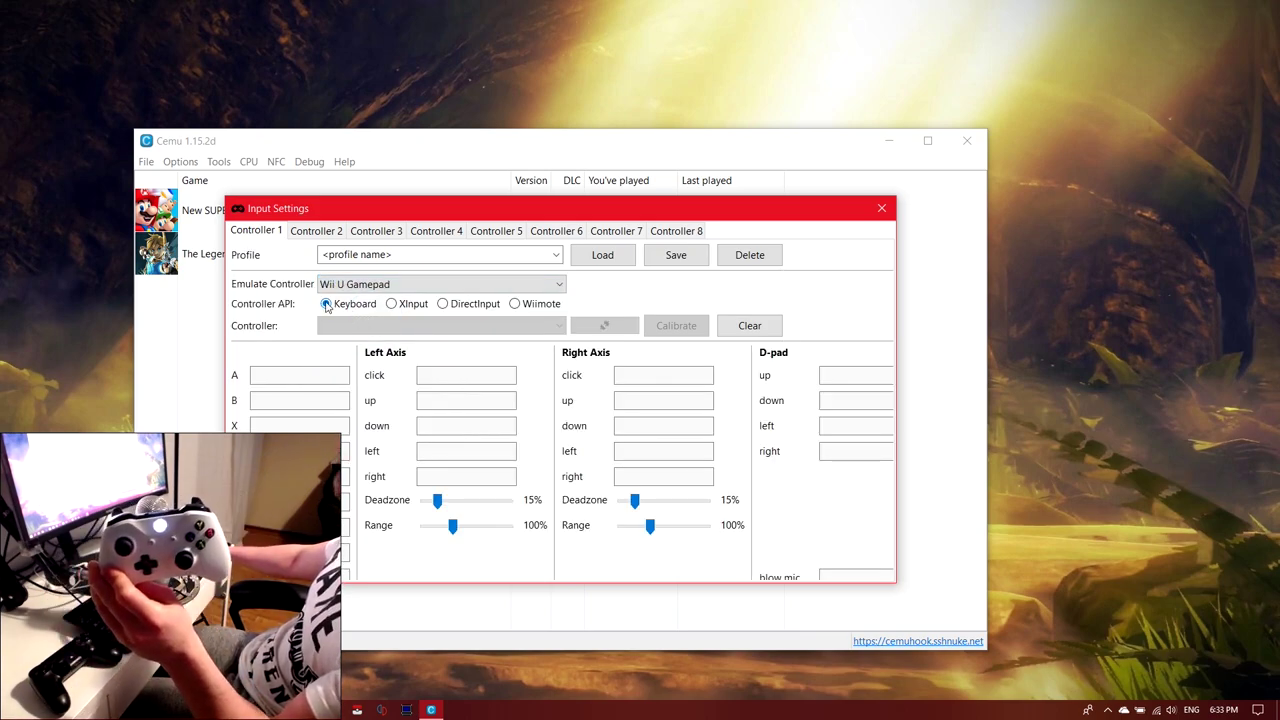
{"action": "left_click", "coordinate": [447, 306]}
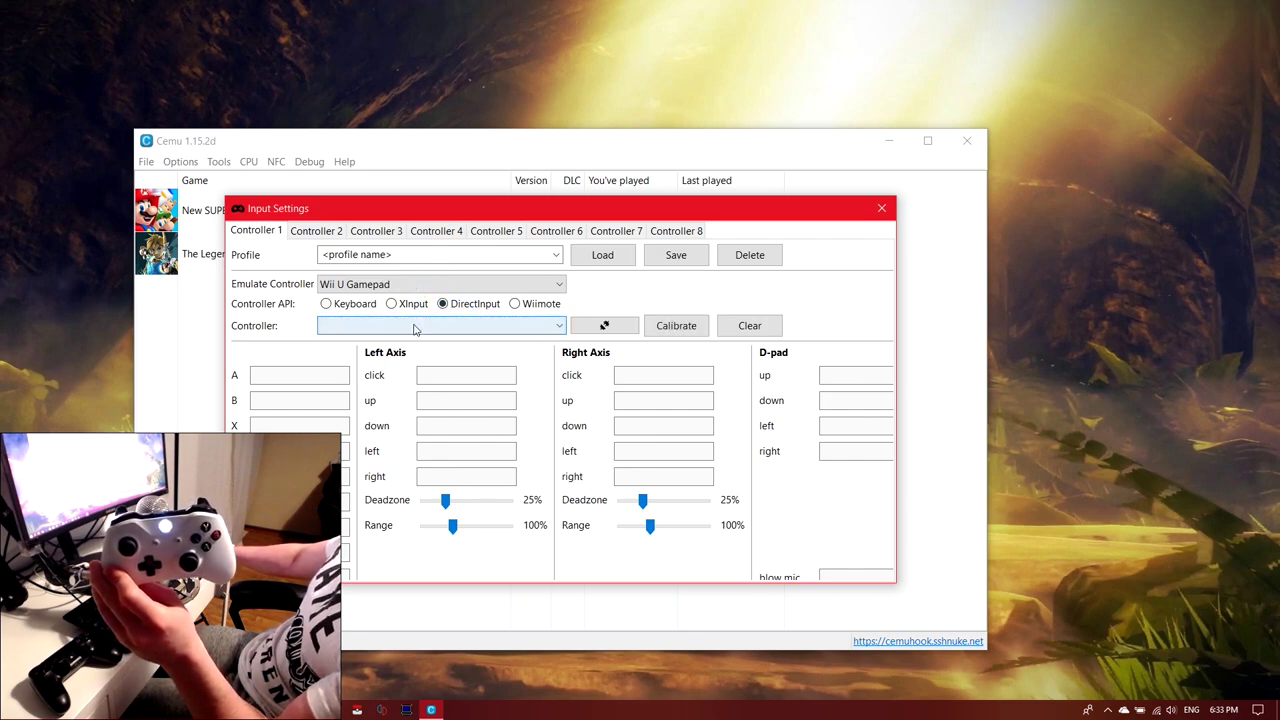
{"action": "left_click", "coordinate": [541, 327]}
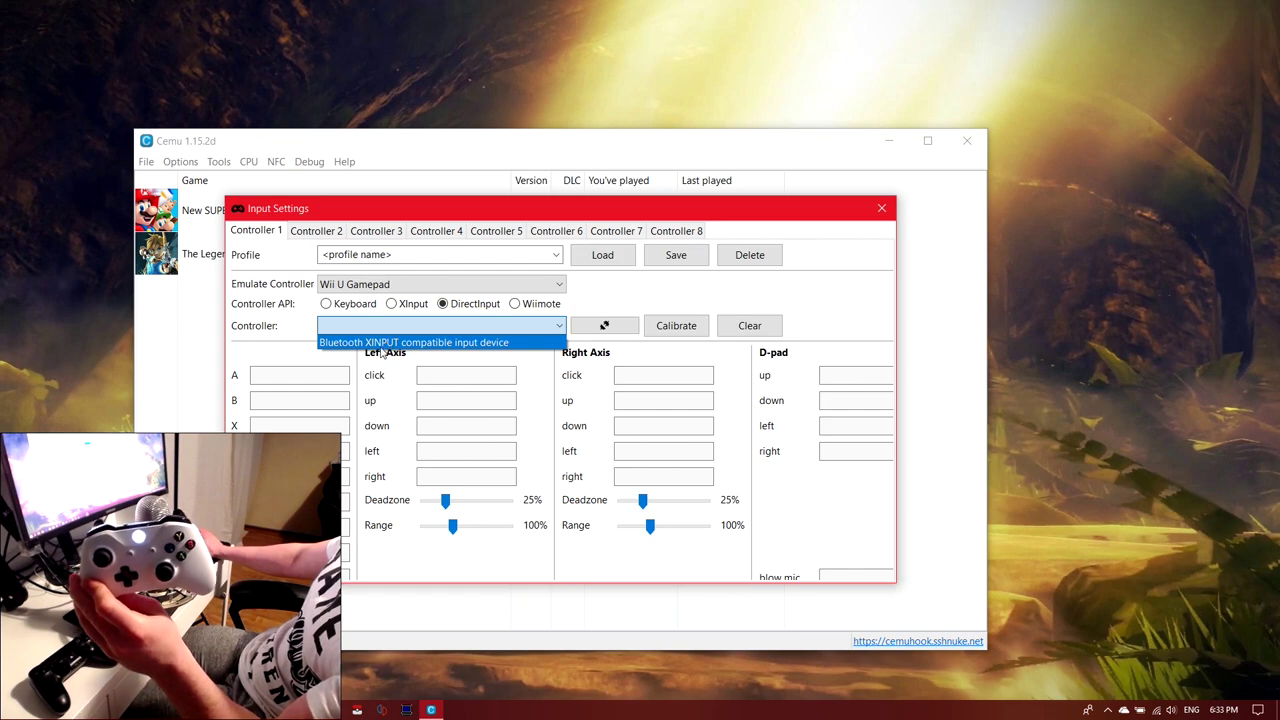
{"action": "left_click", "coordinate": [486, 343]}
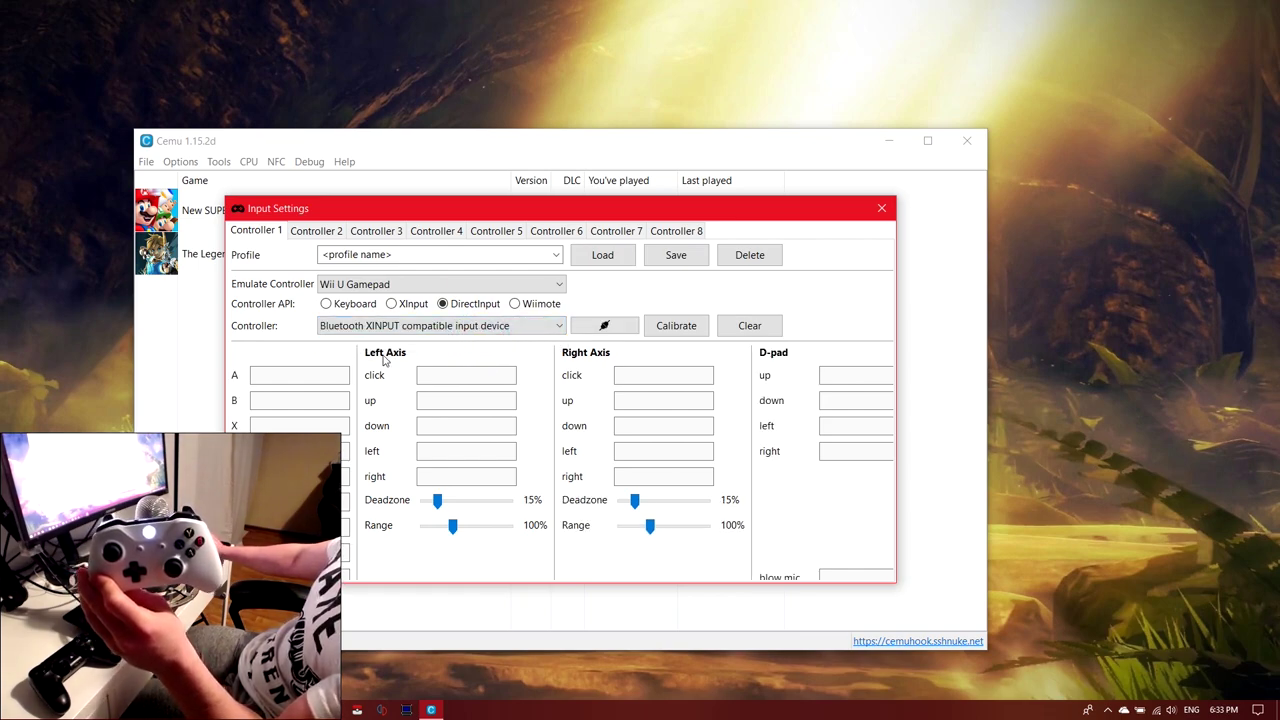
- Map the Wii U Gamepad buttons, both axes and the D-pad to the Xbox controller, and assign F to blow mic
{"action": "left_click", "coordinate": [305, 375]}
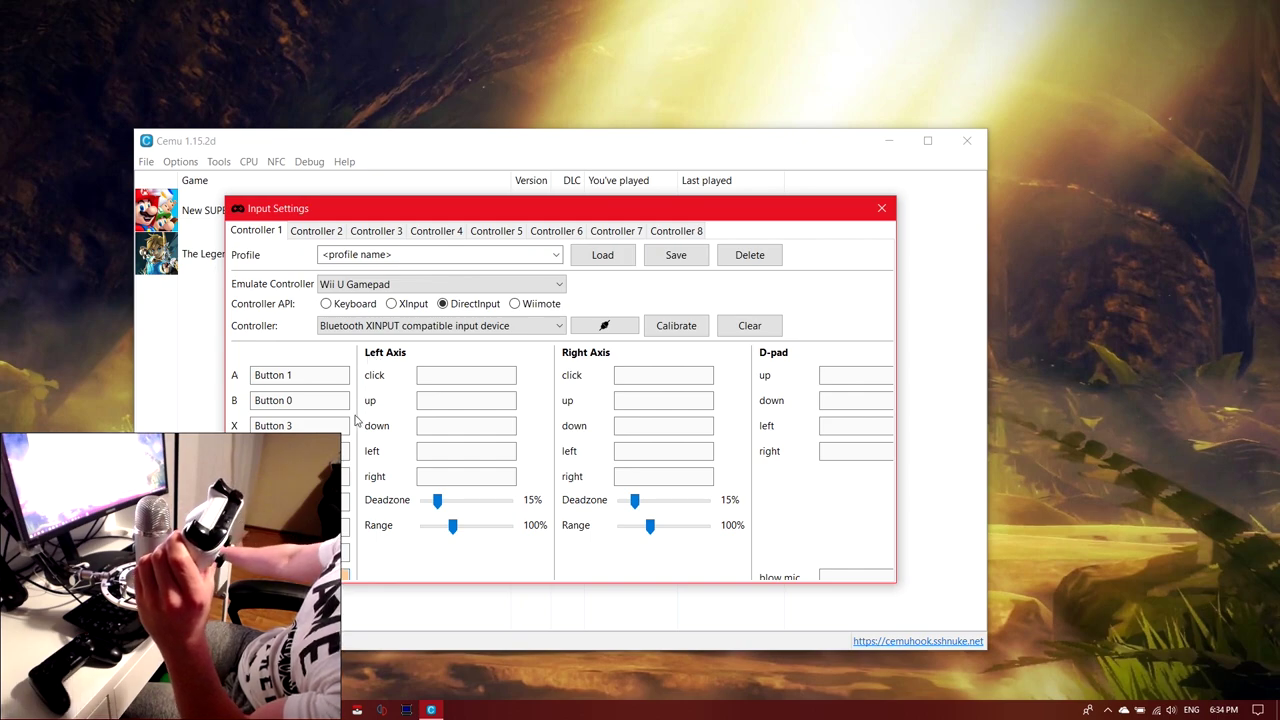
{"action": "left_click_drag", "start_coordinate": [418, 581], "coordinate": [417, 626]}
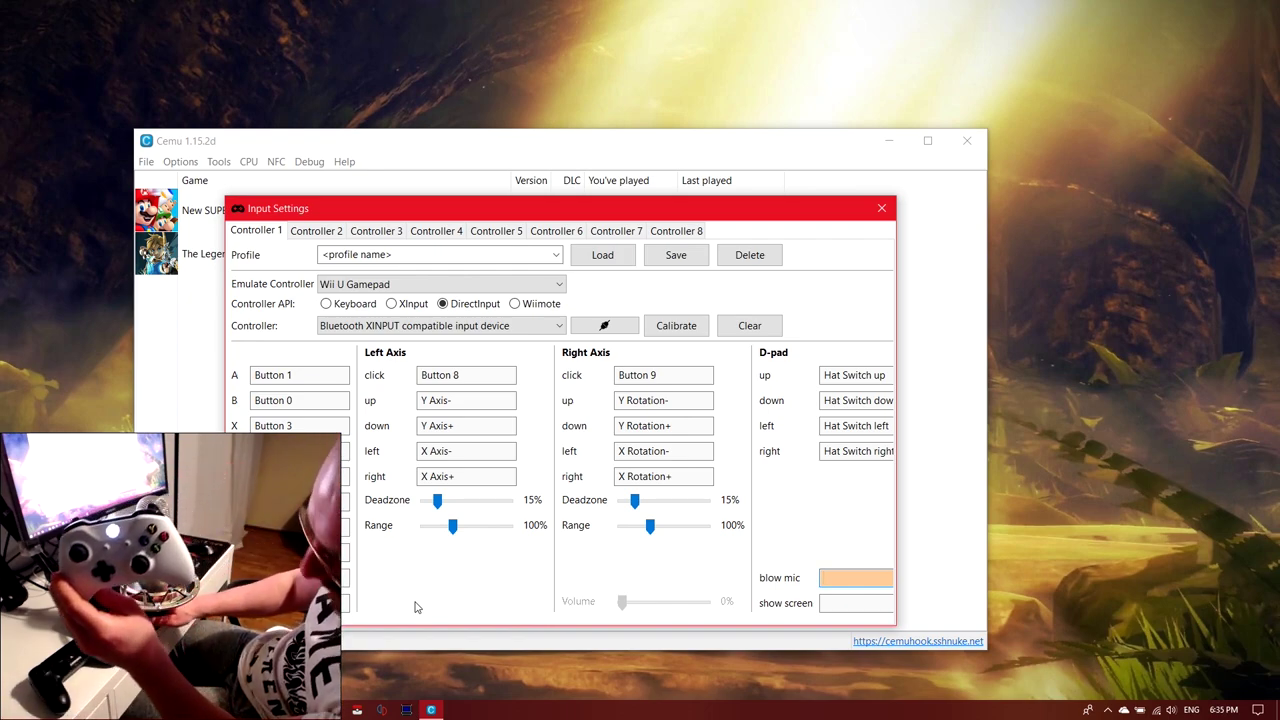
{"action": "key", "text": "f"}
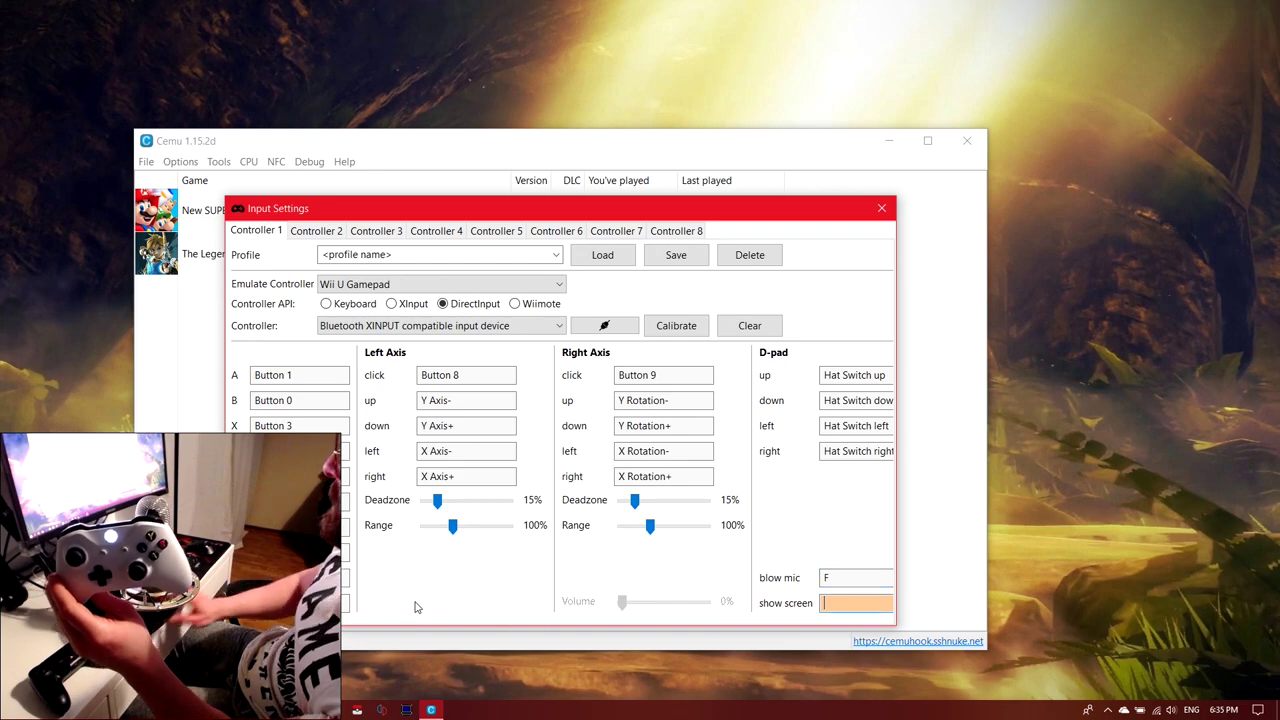
- Save the Controller 1 mapping as a profile named Xbox
{"action": "left_click", "coordinate": [407, 254]}
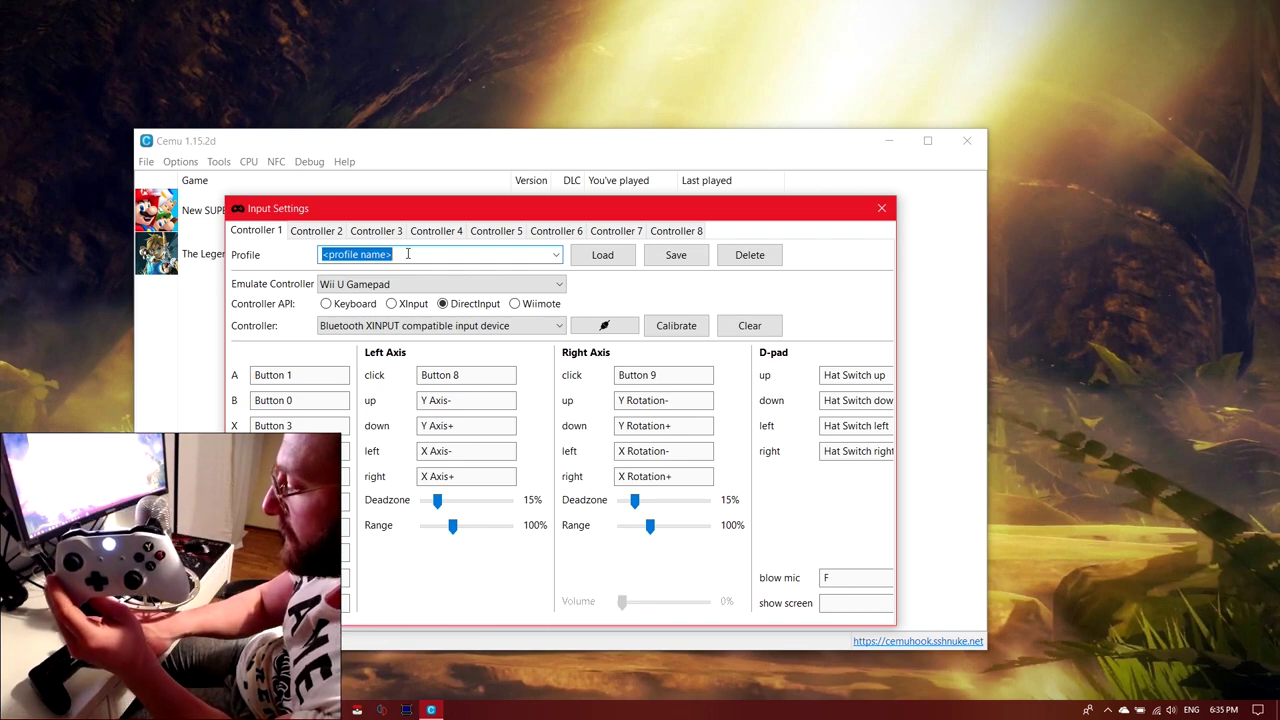
{"action": "type", "text": "X"}
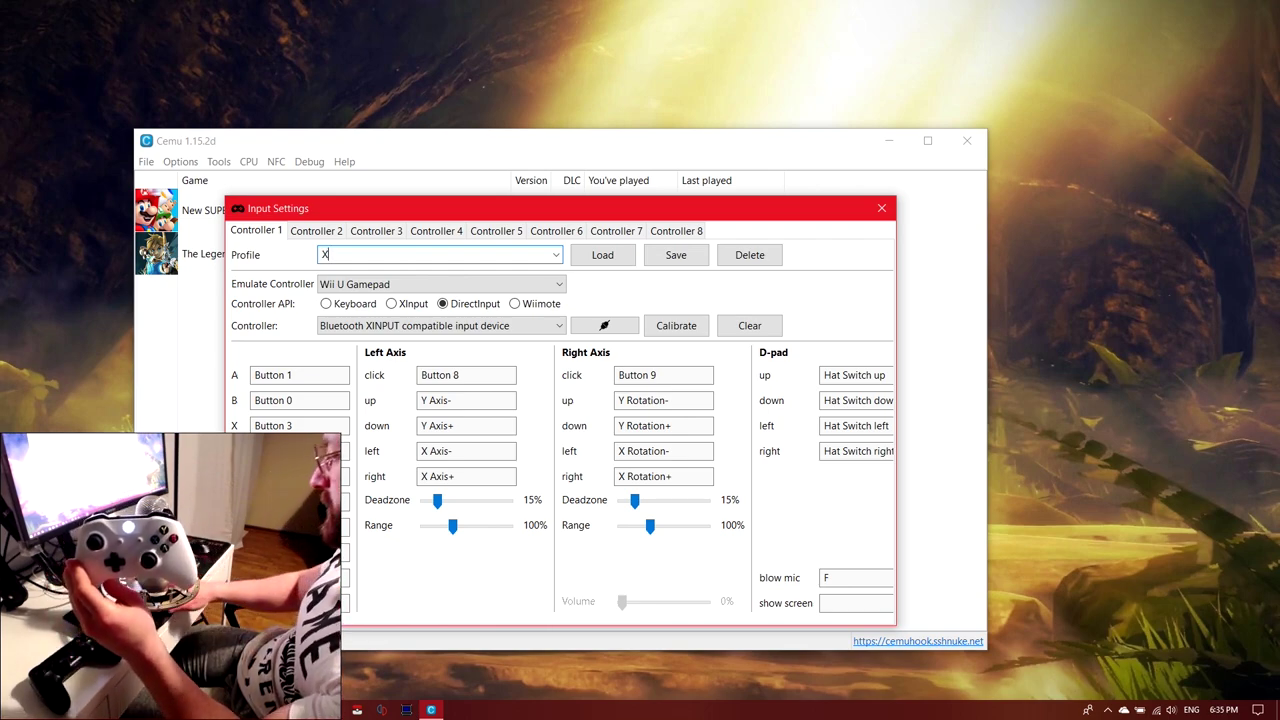
{"action": "type", "text": "box"}
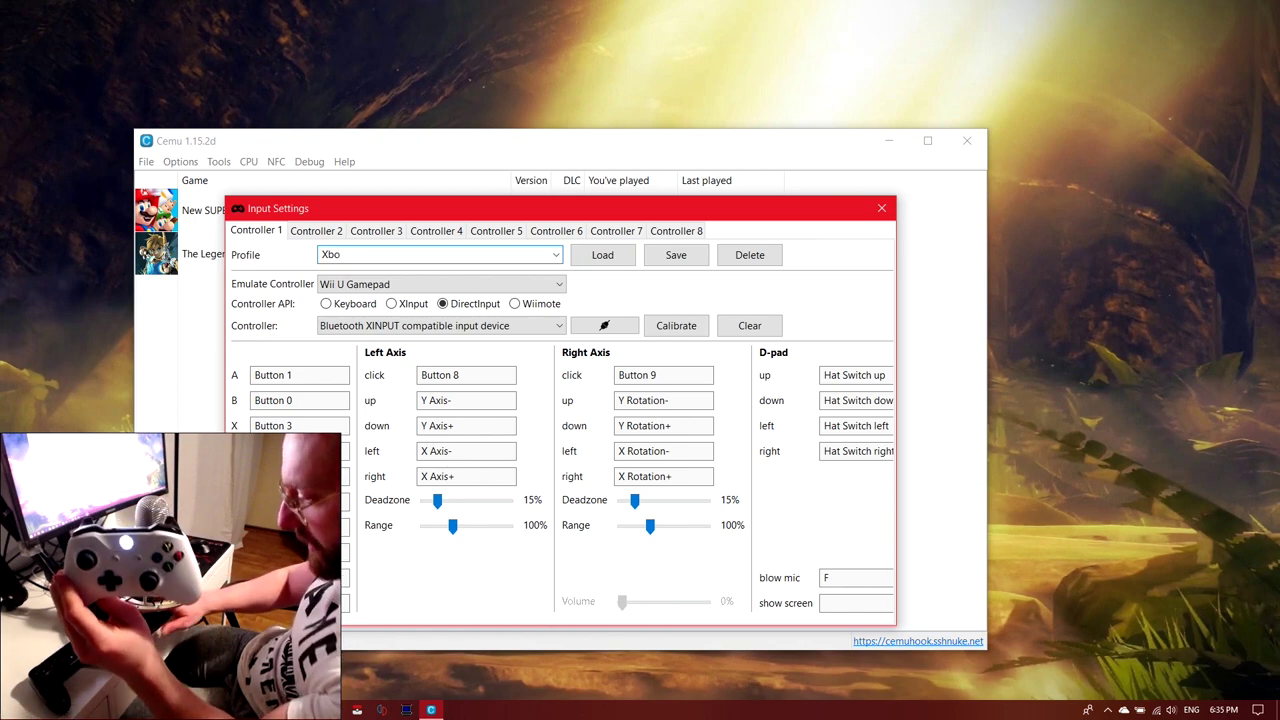
{"action": "left_click", "coordinate": [677, 259]}
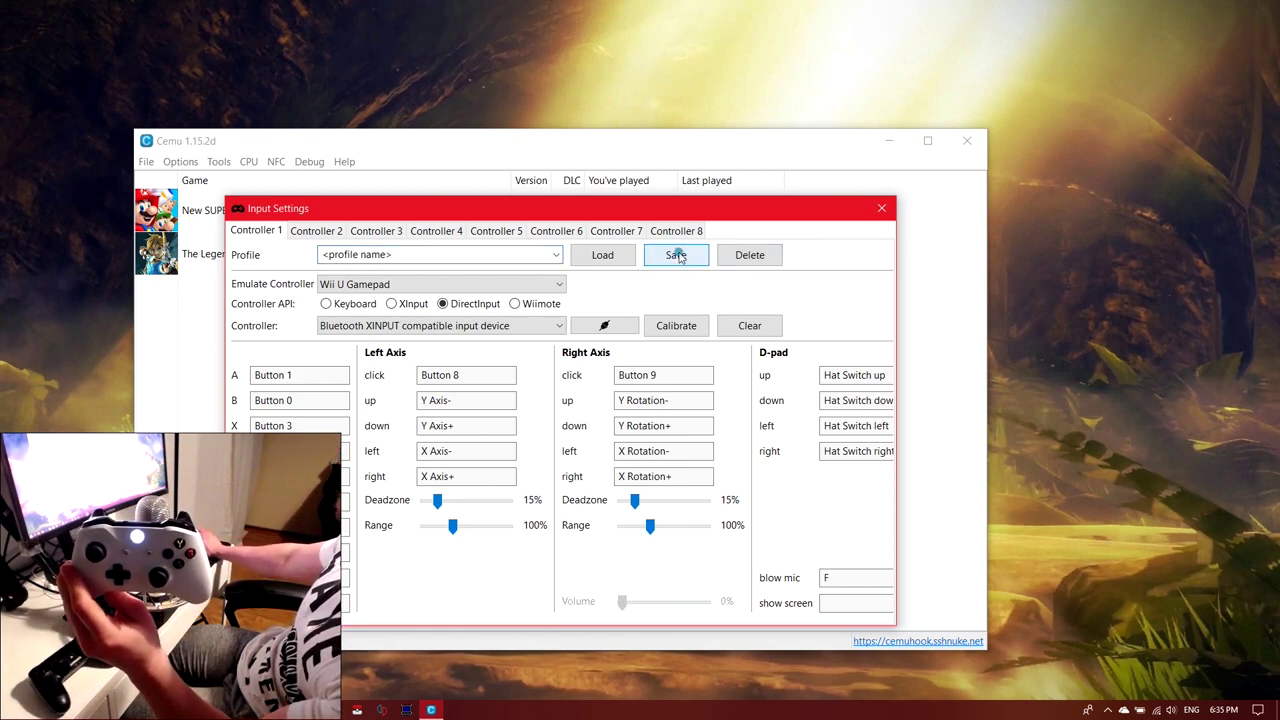
{"action": "left_click", "coordinate": [677, 257]}
{"action": "left_click", "coordinate": [650, 417]}
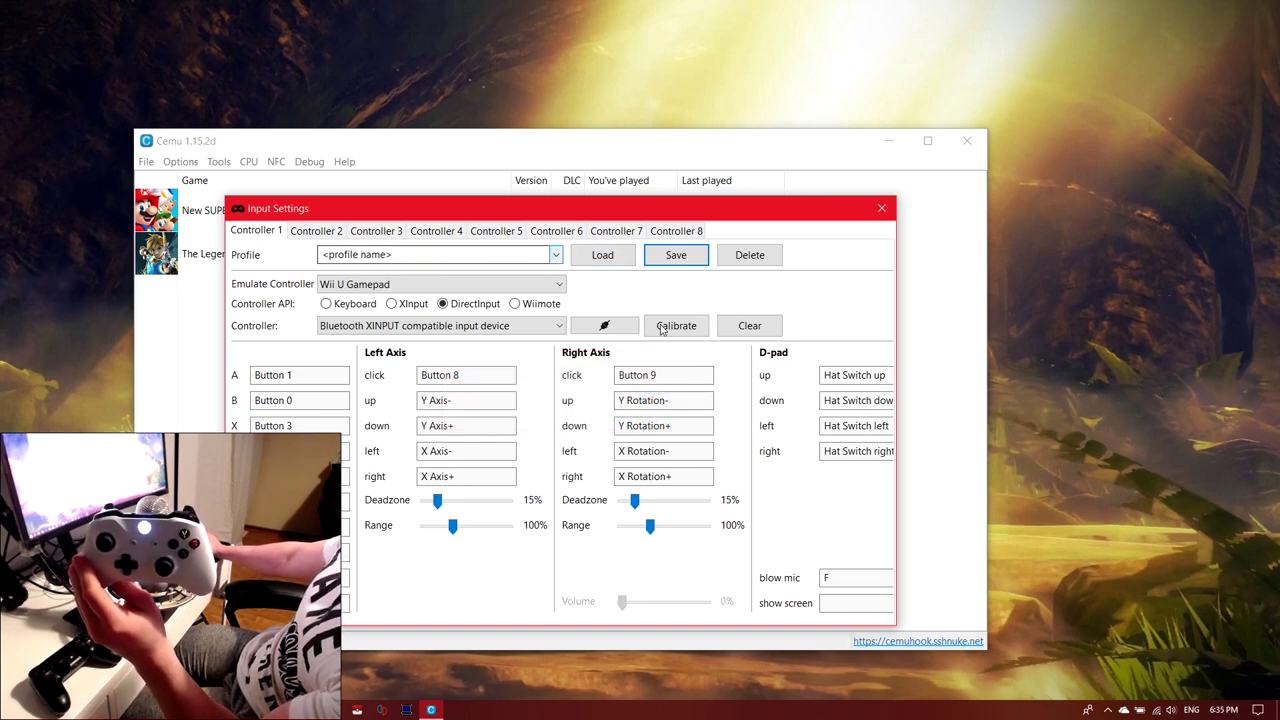
- Clear the Controller 1 mappings and restore them by loading the Xbox profile
{"action": "left_click", "coordinate": [750, 328]}
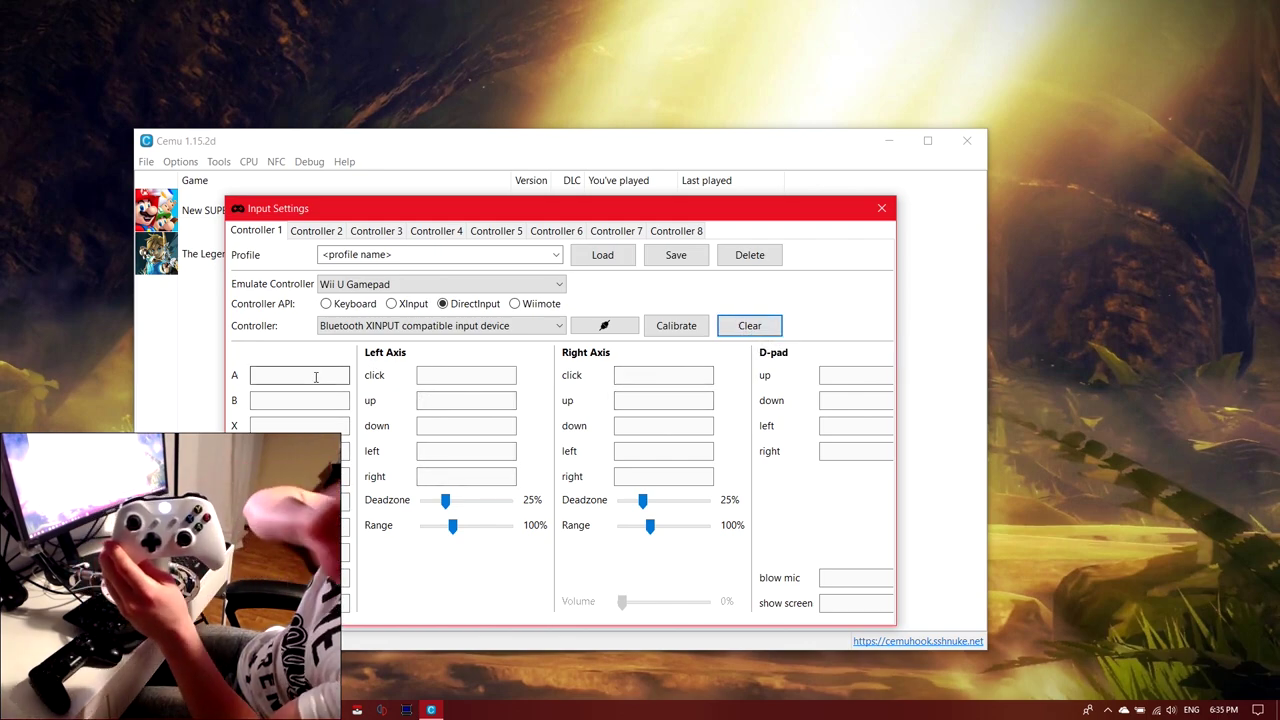
{"action": "left_click", "coordinate": [557, 255]}
{"action": "left_click", "coordinate": [385, 265]}
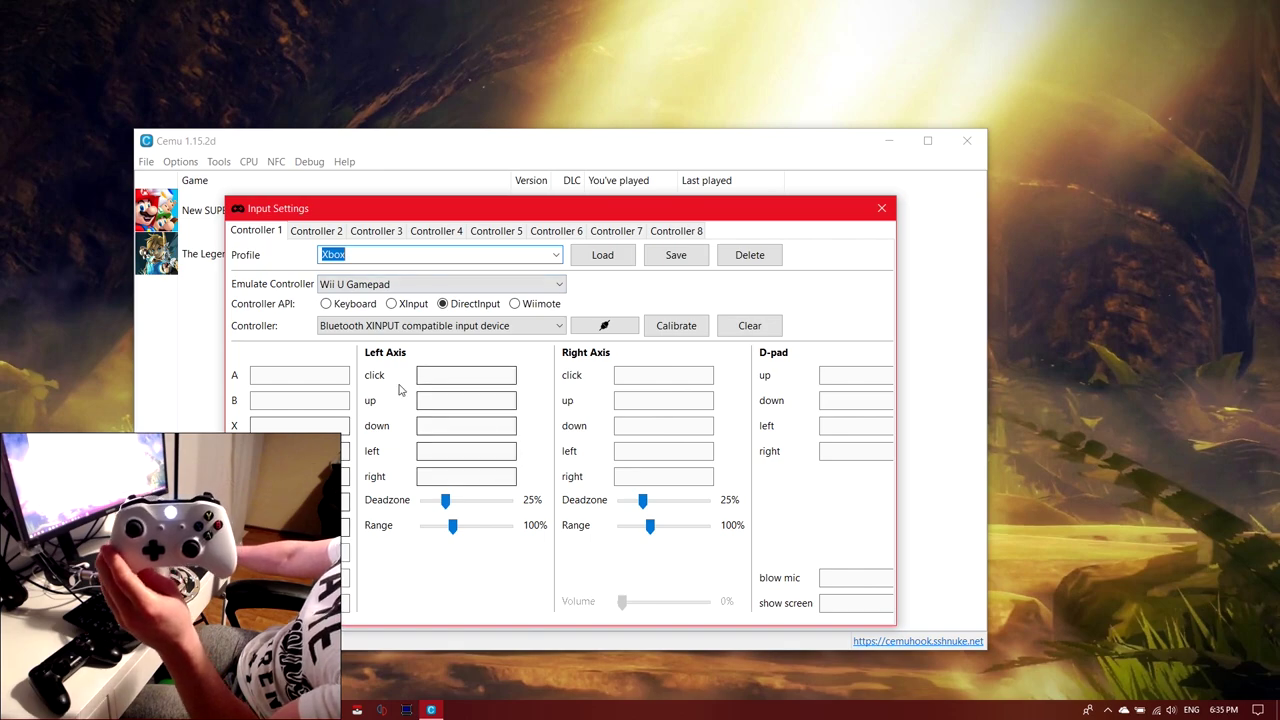
{"action": "left_click", "coordinate": [602, 258]}
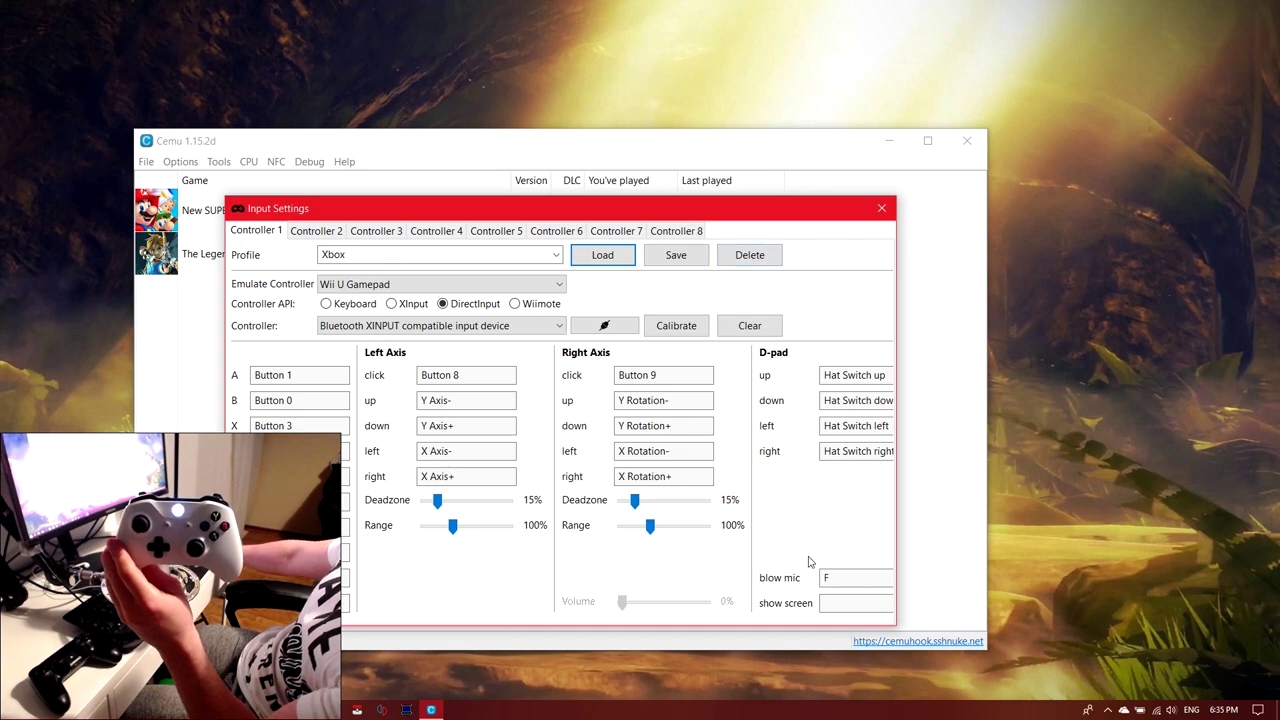
- Close the input settings, launch New SUPER MARIO BROS. U and decline SpotPass activation
{"action": "left_click", "coordinate": [881, 209]}
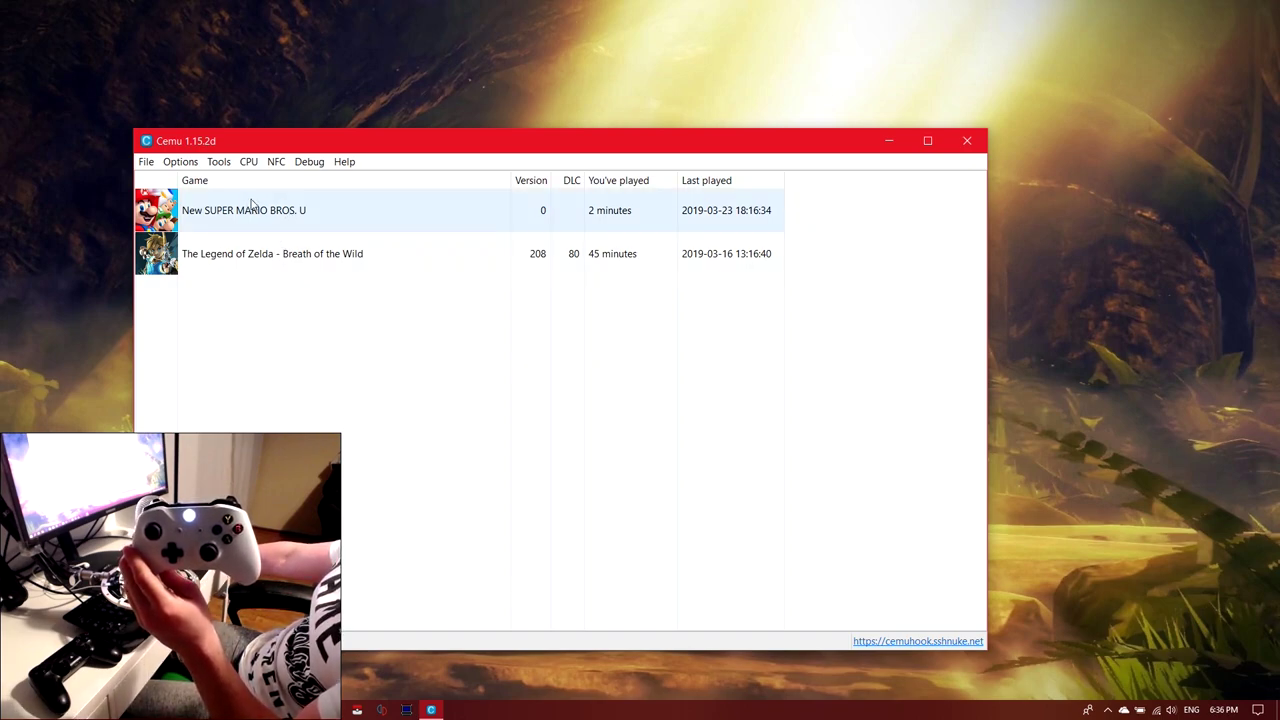
{"action": "double_click", "coordinate": [353, 210]}
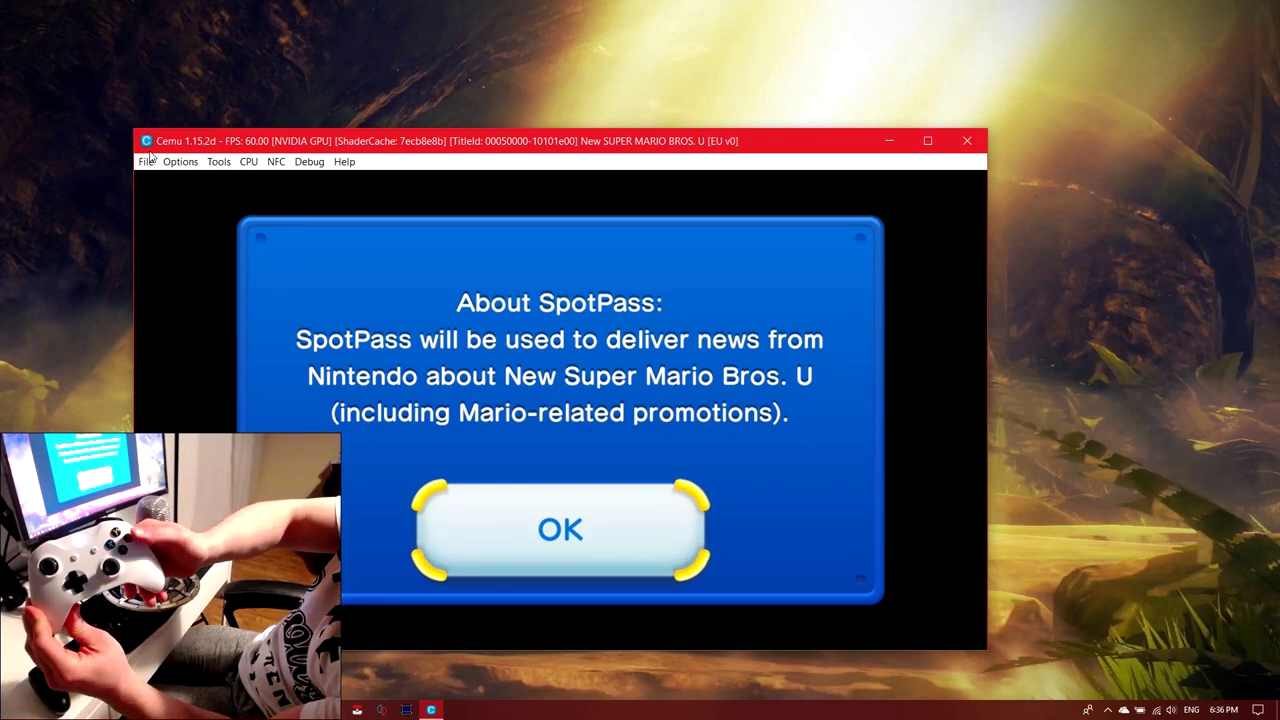
{"action": "key", "text": "Left"}
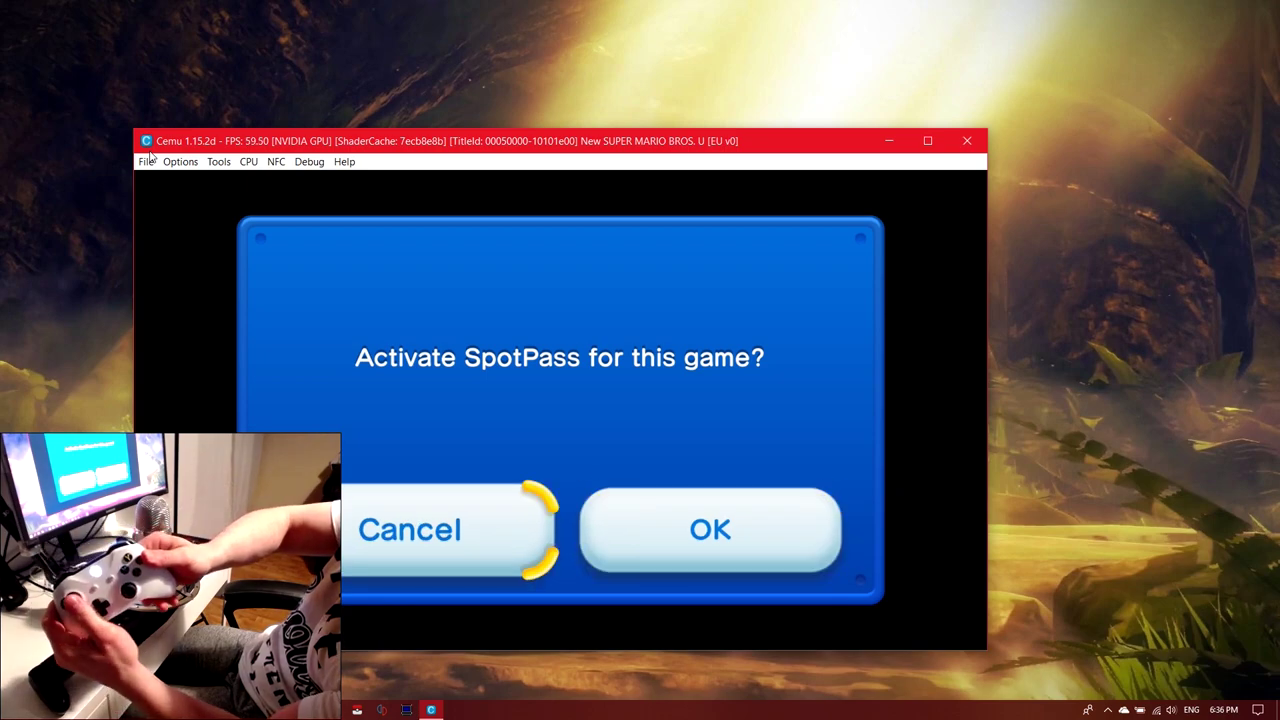
{"action": "key", "text": "Return"}
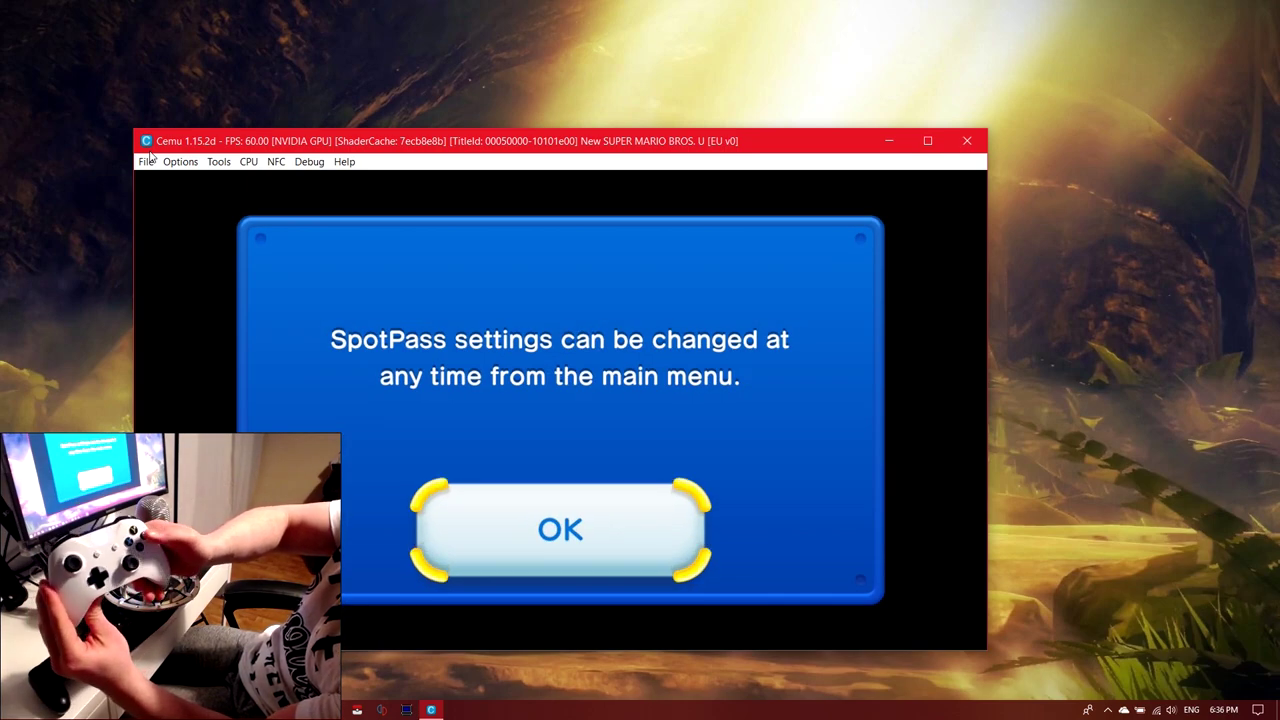
{"action": "key", "text": "Return"}
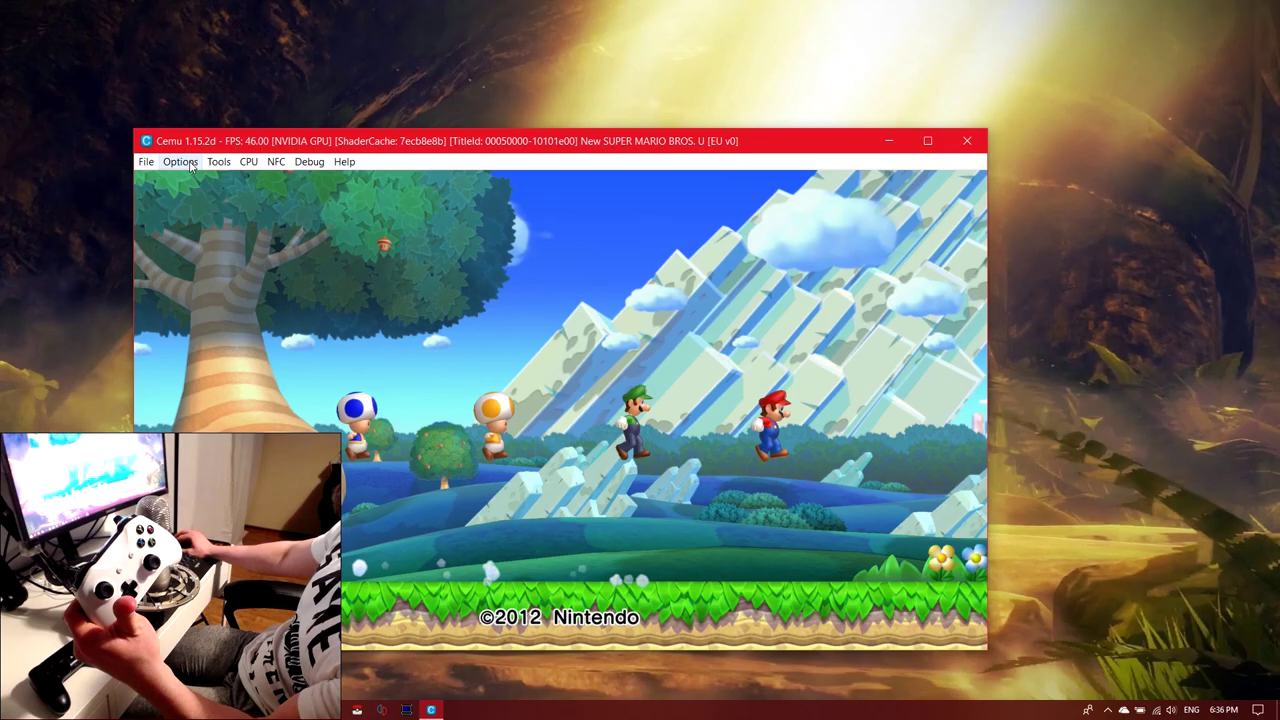
- Switch the game to fullscreen and continue past the title screen to the main menu
{"action": "left_click", "coordinate": [180, 162]}
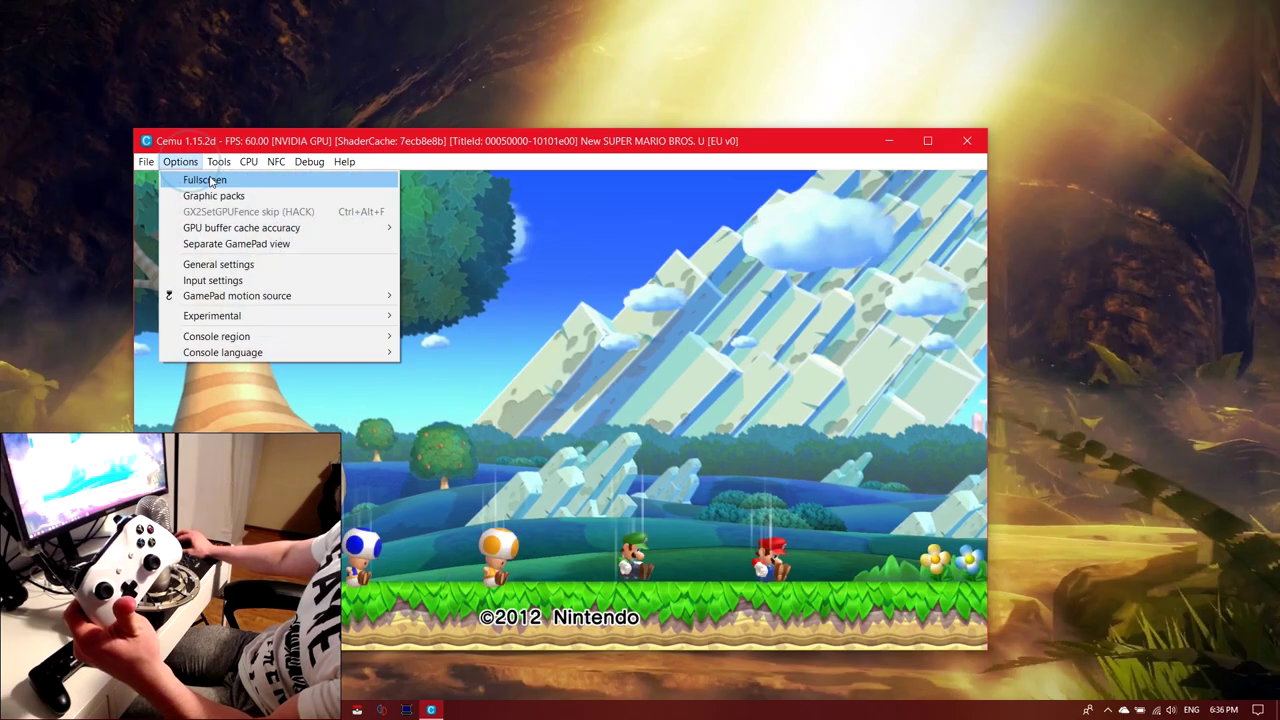
{"action": "left_click", "coordinate": [190, 177]}
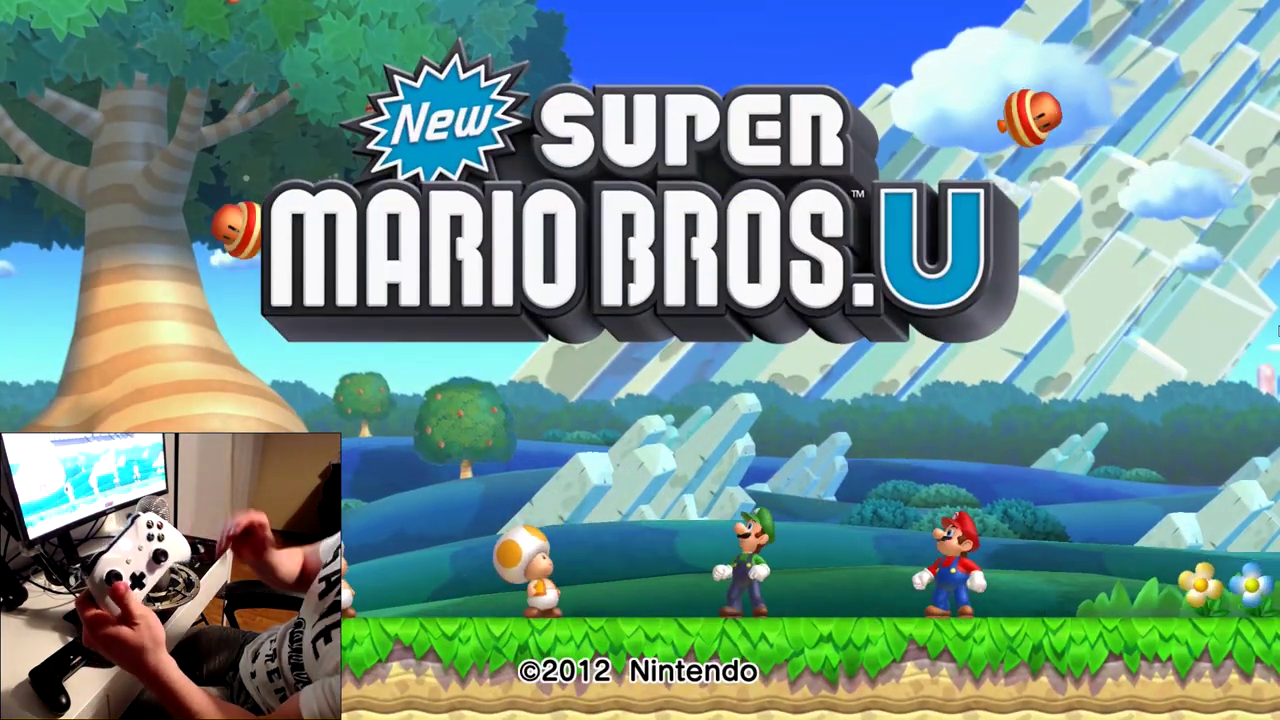
{"action": "key", "text": "Return"}
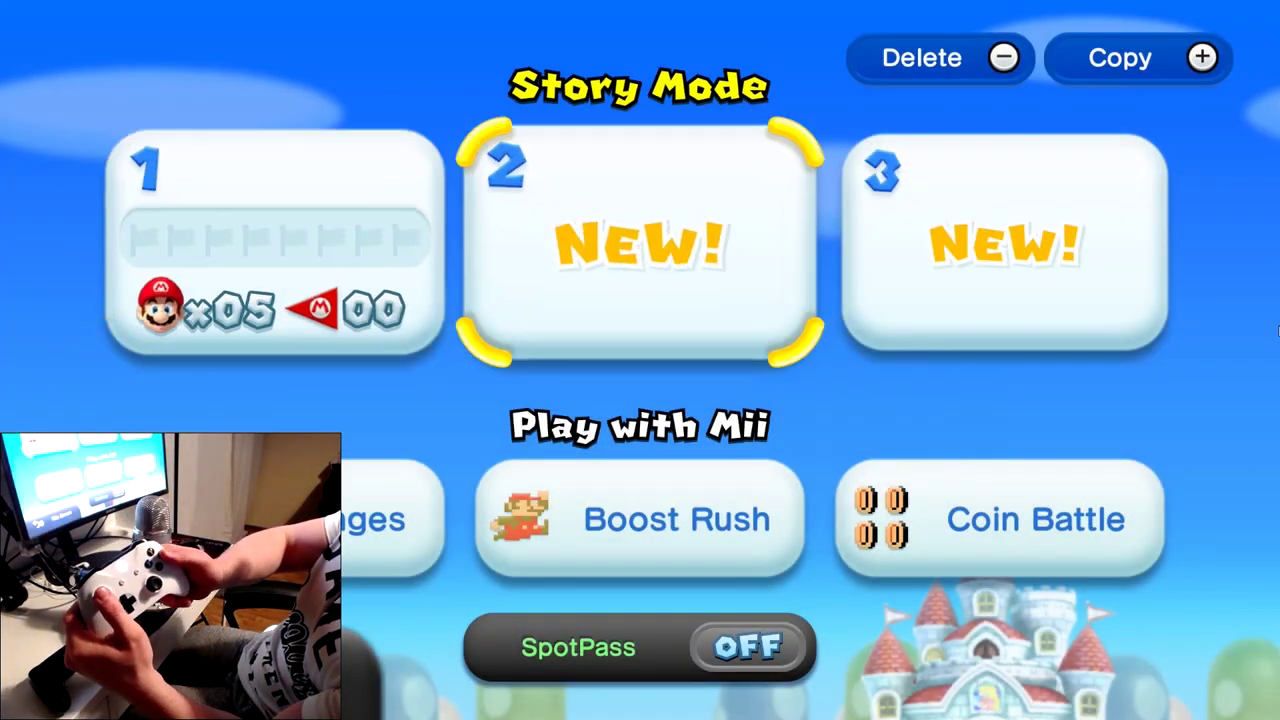
- Try the directional controls across the main menu options and select Story Mode save file 1
{"action": "key", "text": "Right"}
{"action": "key", "text": "Left"}
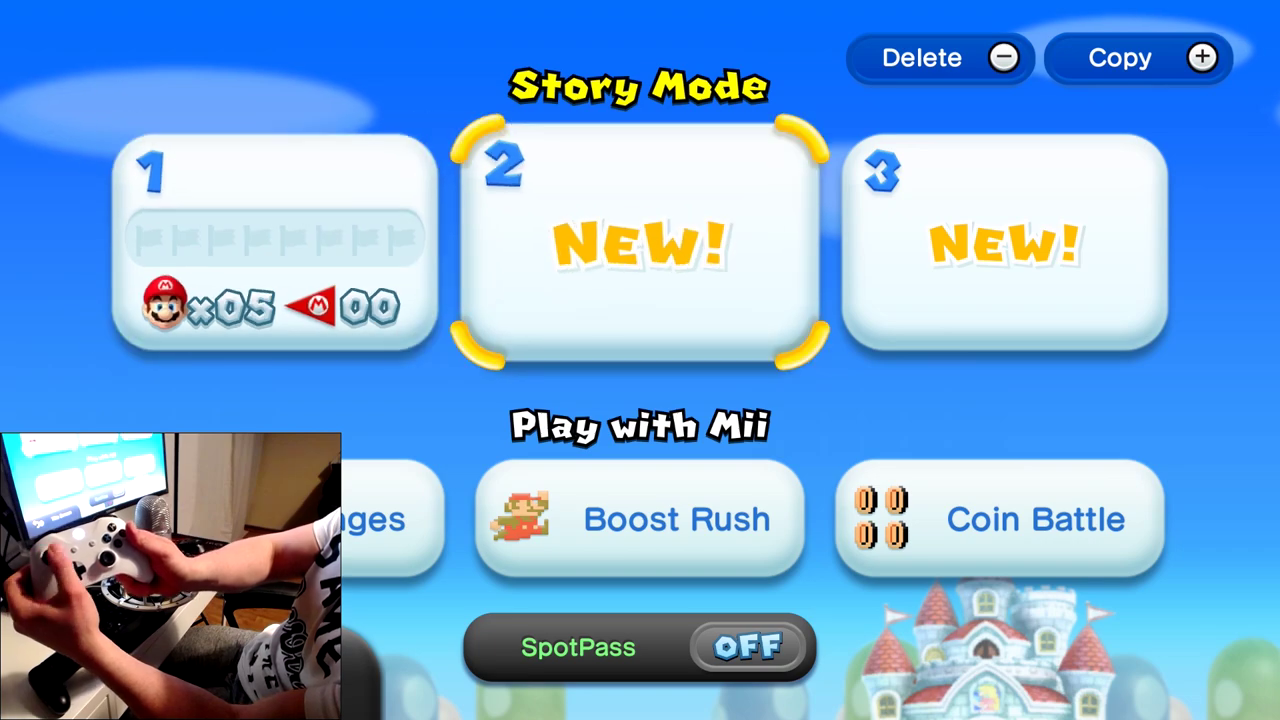
{"action": "key", "text": "Down"}
{"action": "key", "text": "Right"}
{"action": "key", "text": "Up"}
{"action": "key", "text": "Left"}
{"action": "key", "text": "Left"}
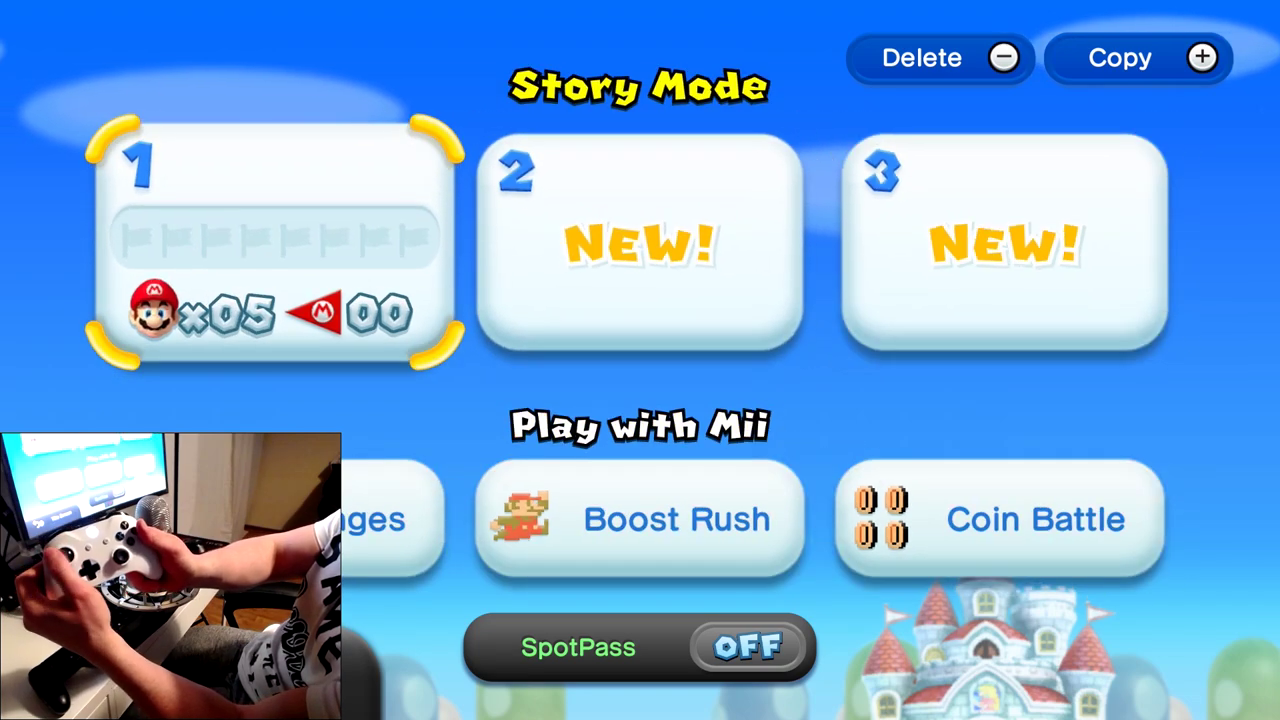
{"action": "key", "text": "Right"}
{"action": "key", "text": "Right"}
{"action": "key", "text": "Left"}
{"action": "key", "text": "Left"}
{"action": "key", "text": "Return"}
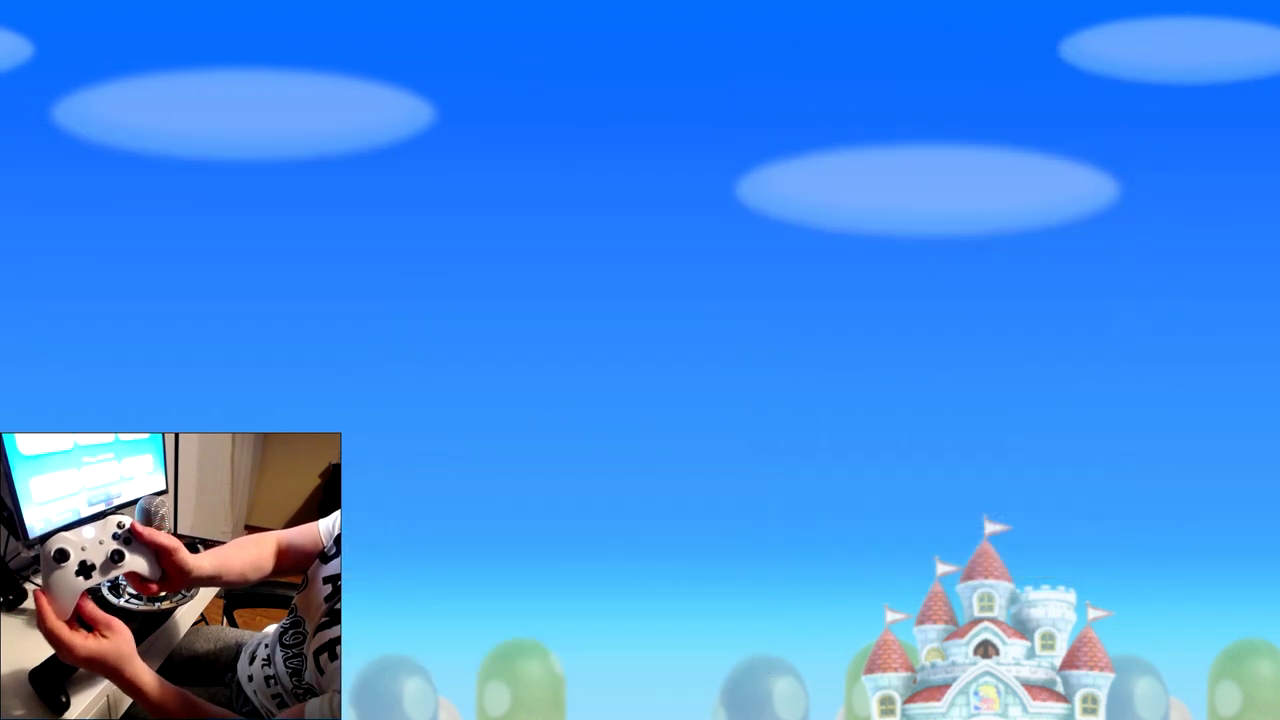
- Confirm beginning Story Mode and move Mario to the first level on the Acorn Plains map
{"action": "key", "text": "Return"}
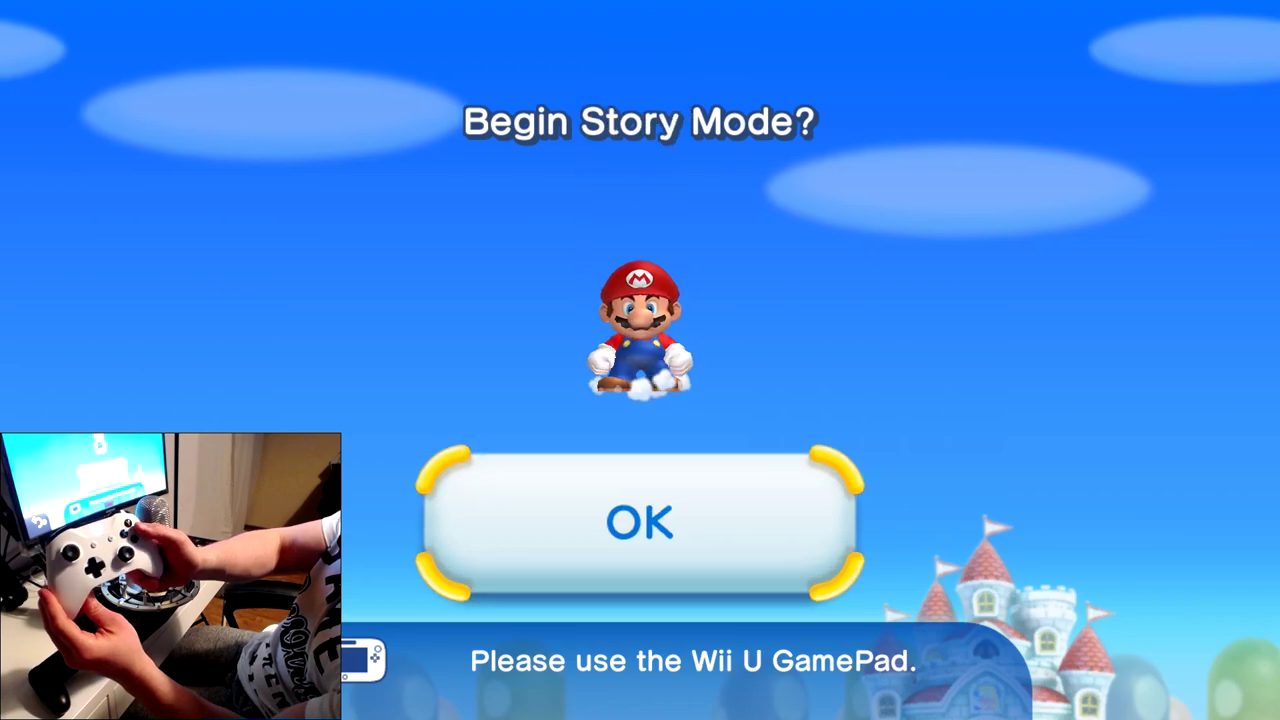
{"action": "key", "text": "Return"}
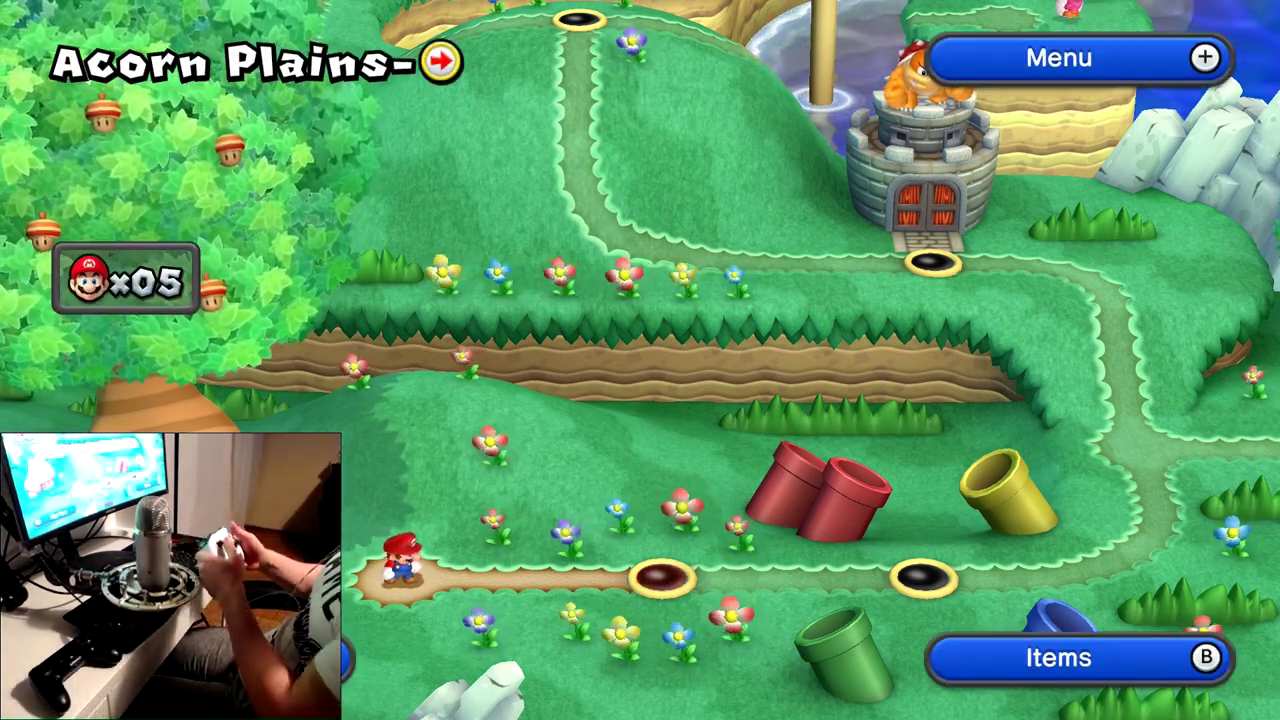
{"action": "key", "text": "Right"}
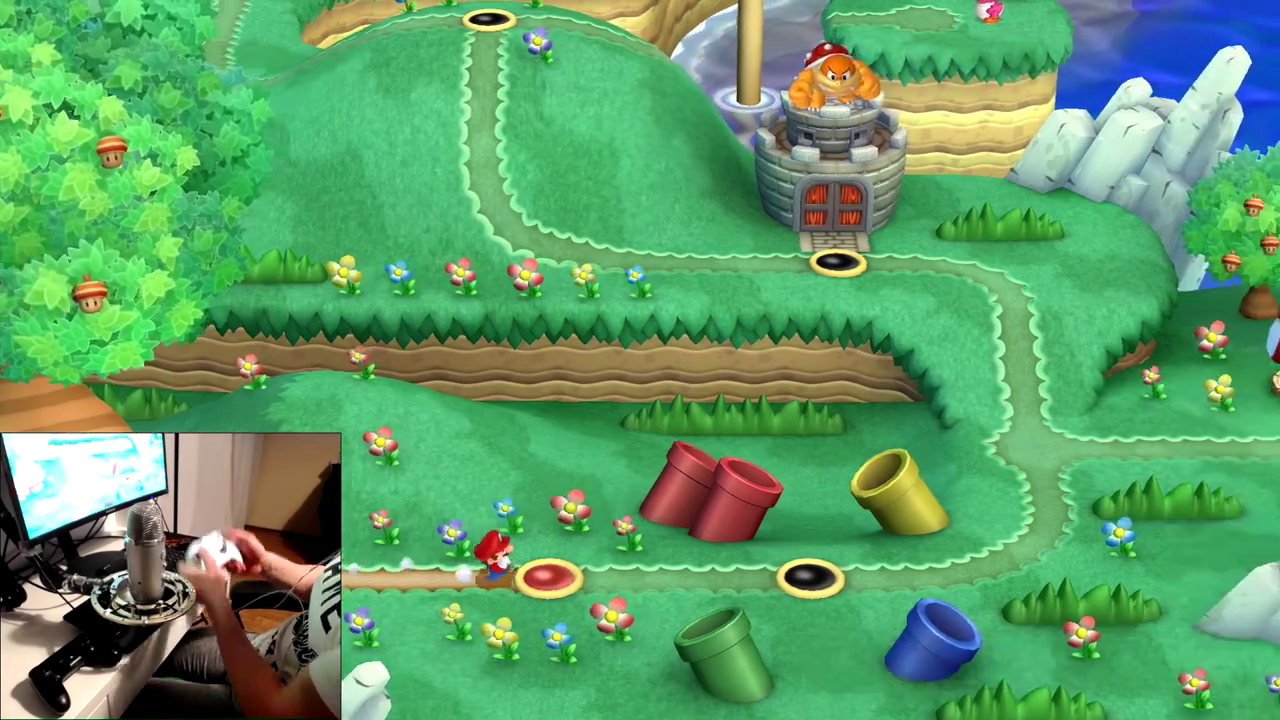
{"action": "key", "text": "Left"}
{"action": "key", "text": "Right"}
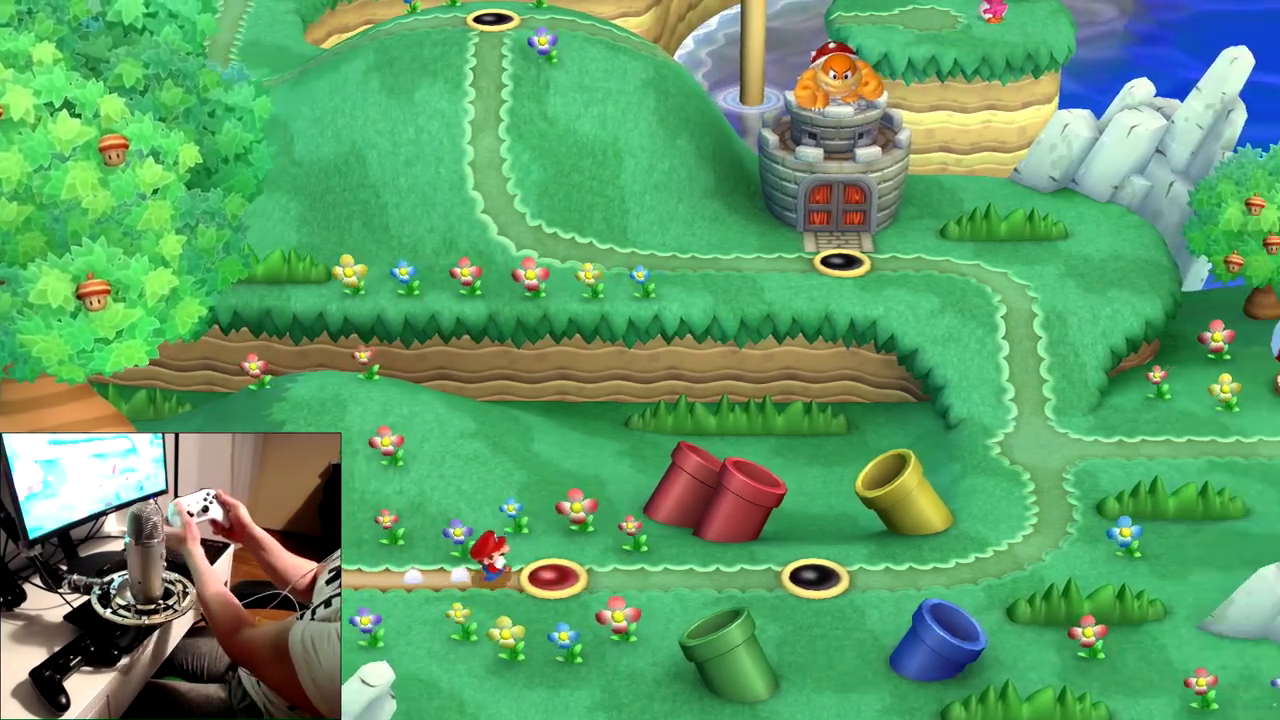
{"action": "key", "text": "Left"}
{"action": "key", "text": "Right"}
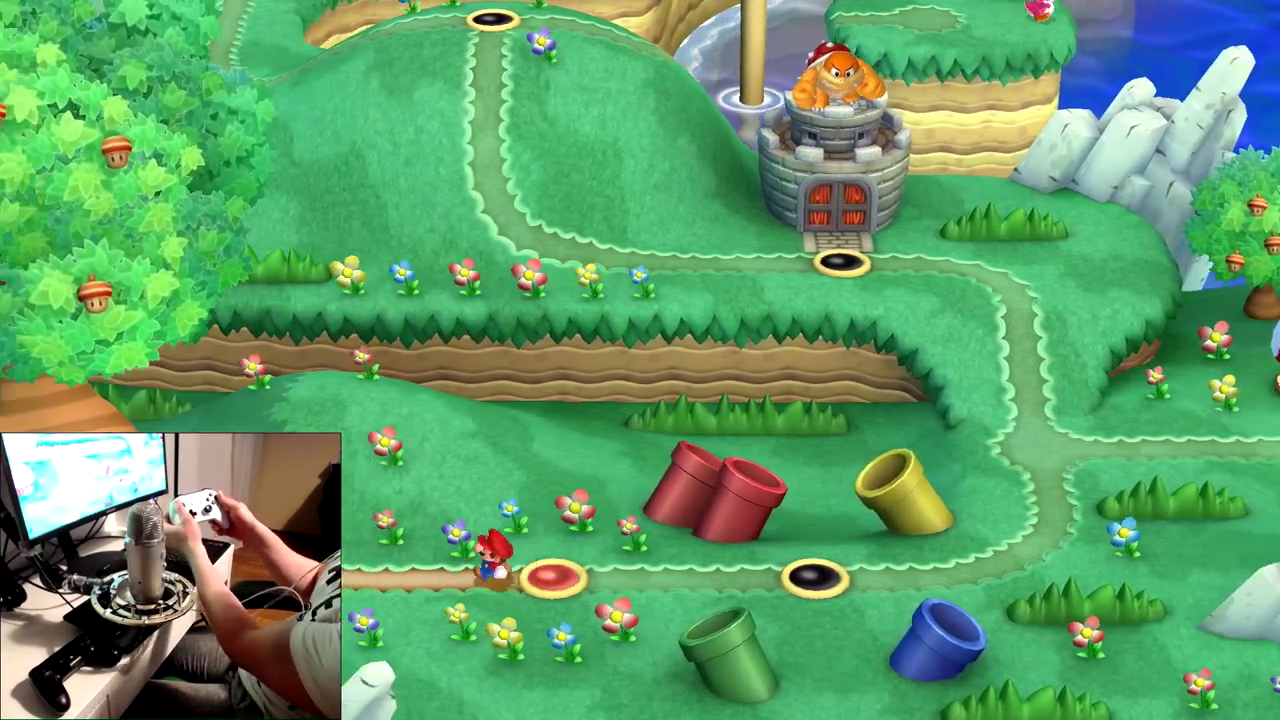
{"action": "key", "text": "Left"}
{"action": "key", "text": "Right"}
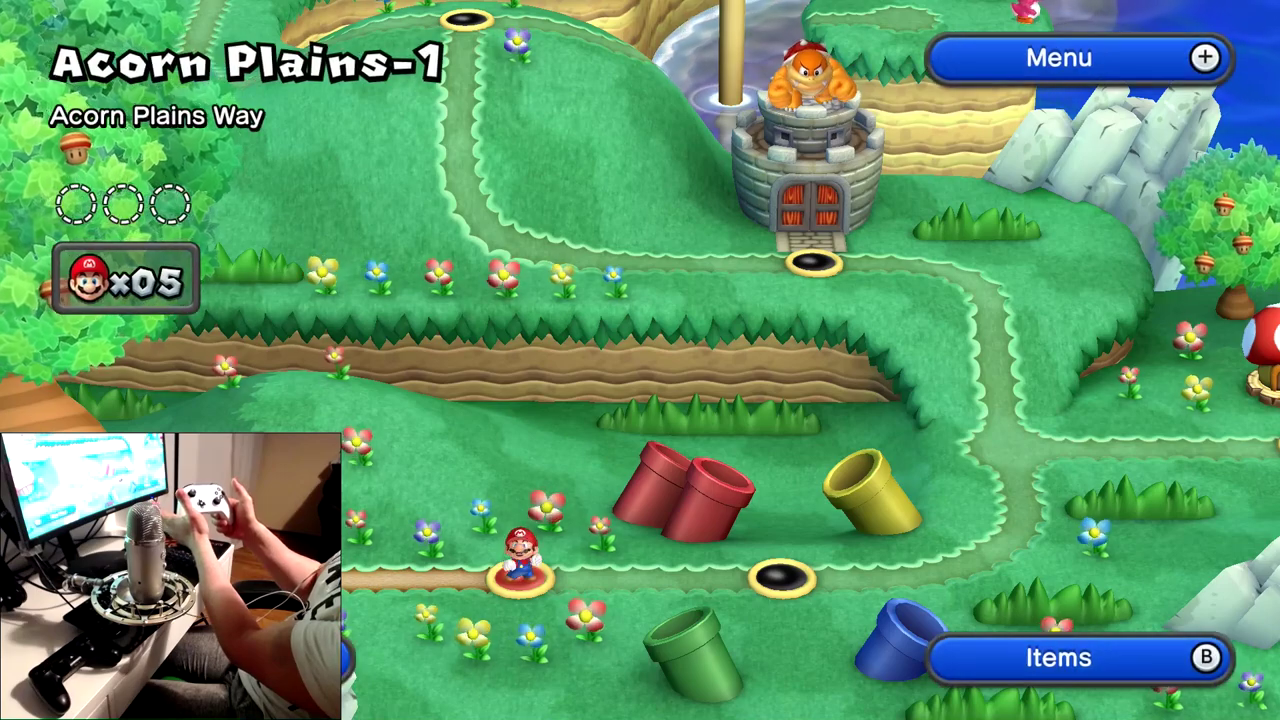
{"action": "key", "text": "Return"}
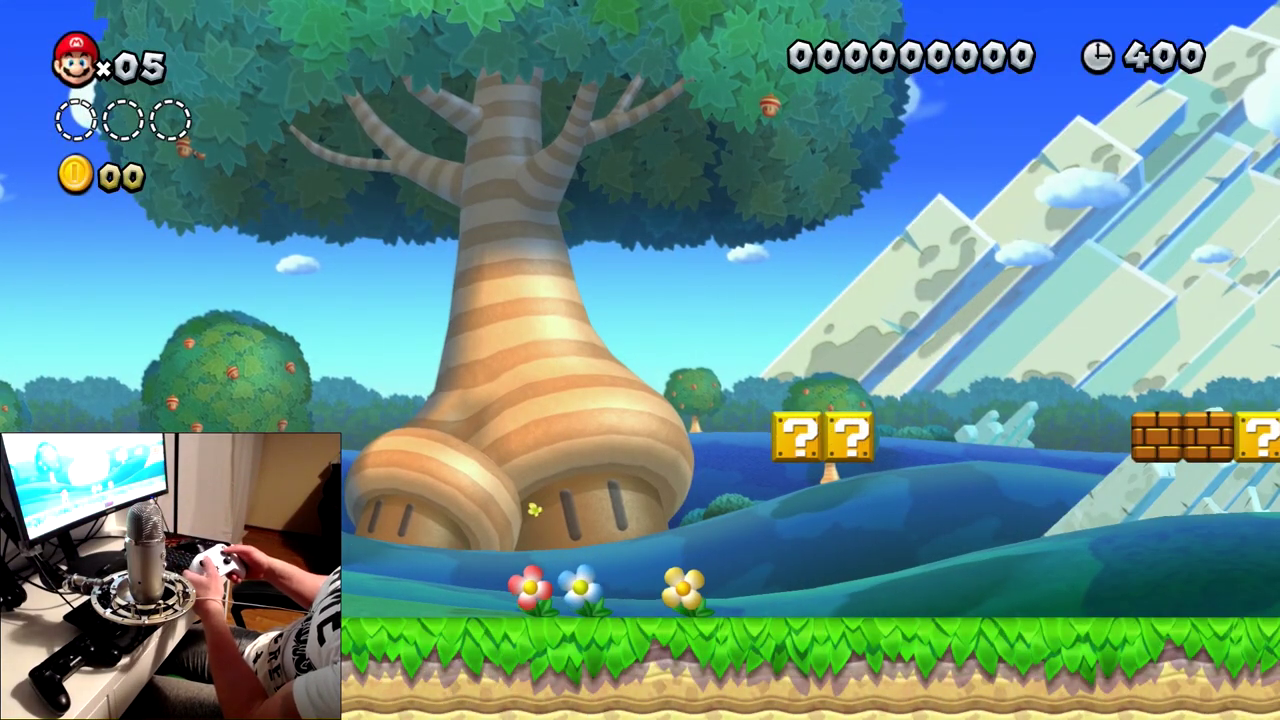
{"action": "key", "text": "Right"}
{"action": "key", "text": "Right"}
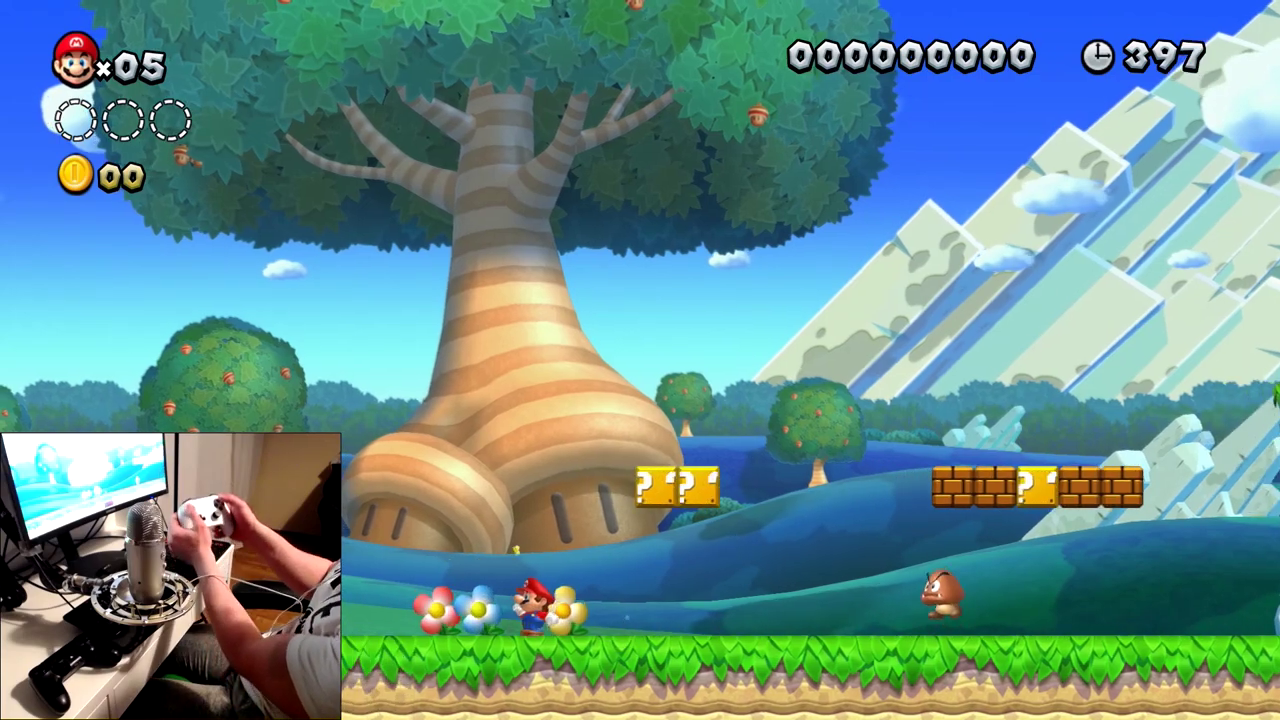
{"action": "key", "text": "Left"}
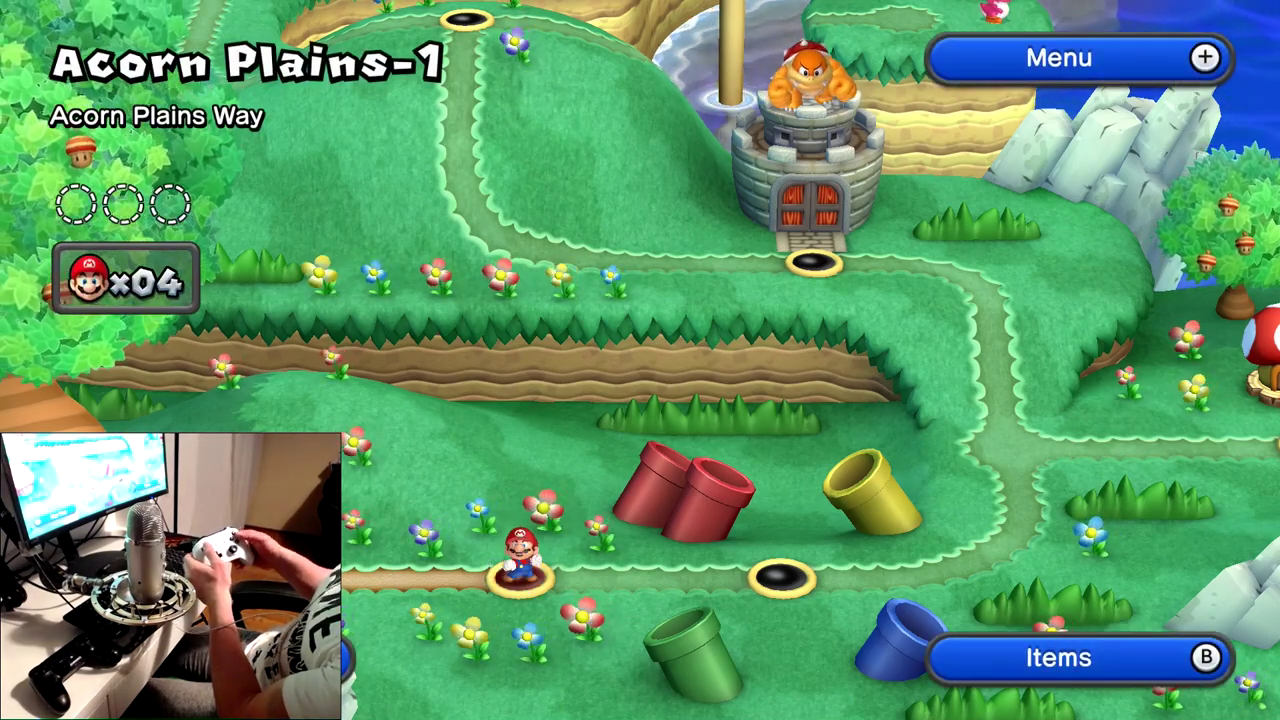
{"action": "key", "text": "Return"}
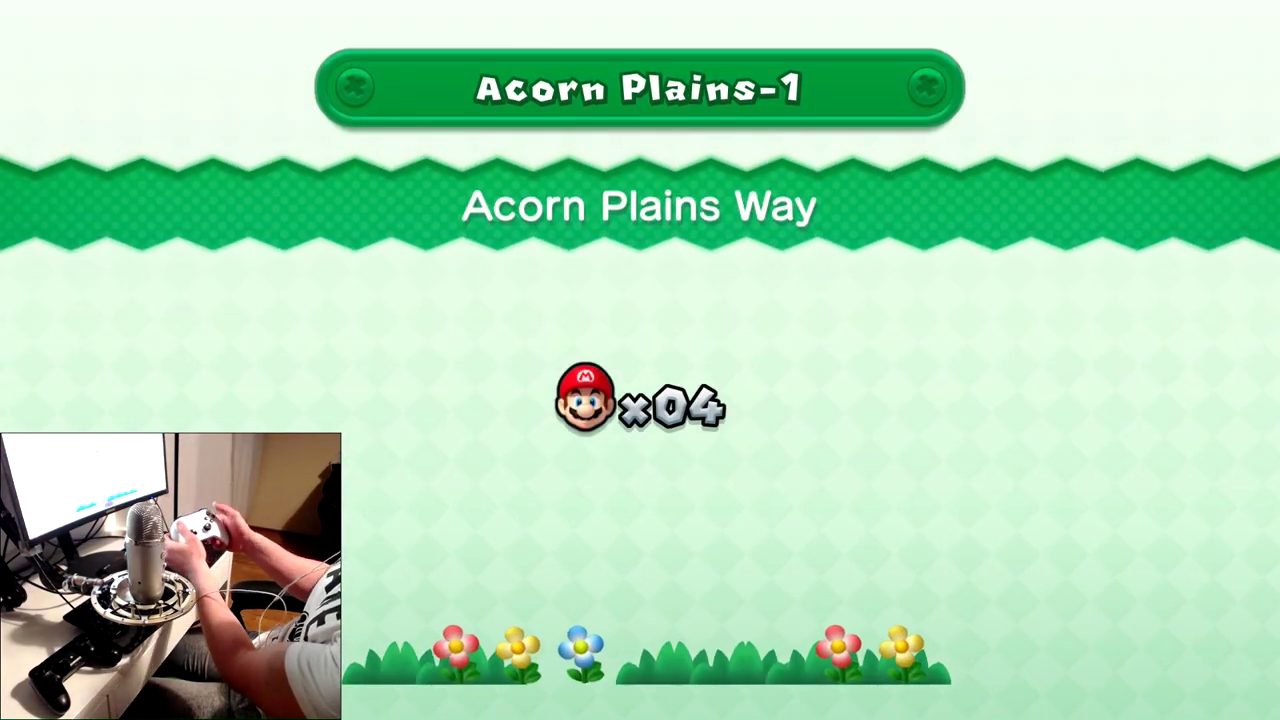
{"action": "key", "text": "Right"}
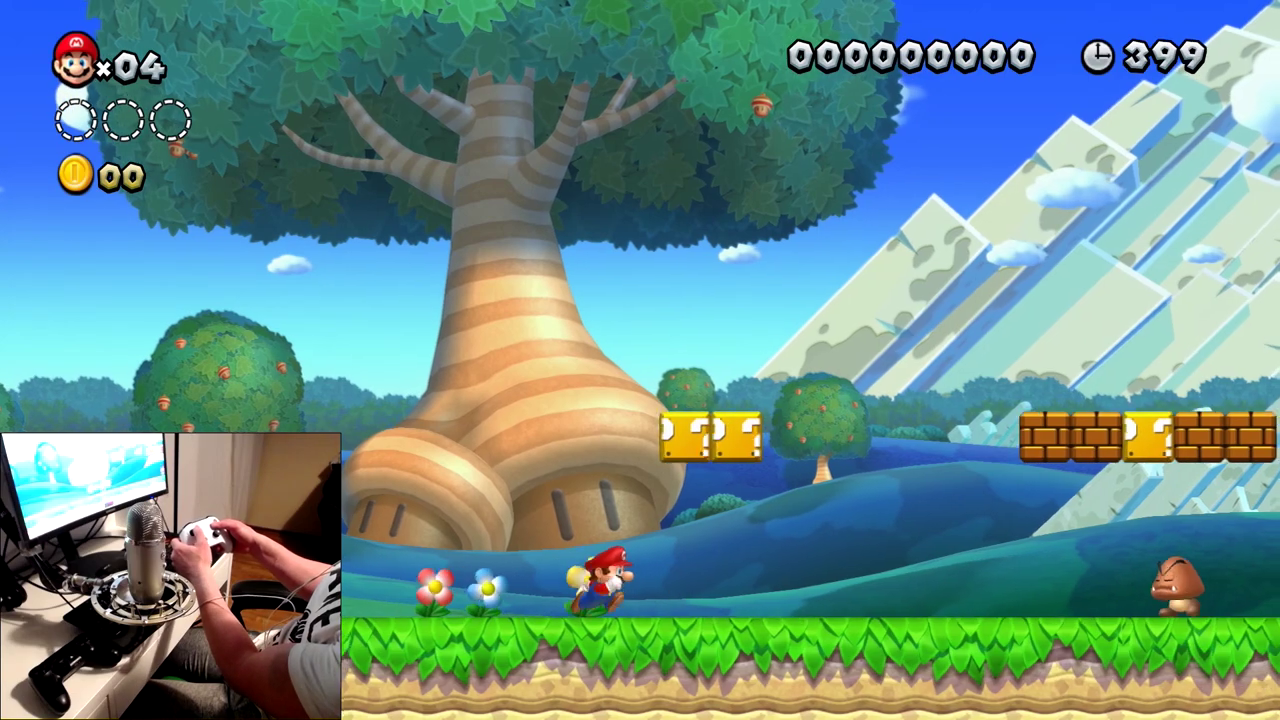
{"action": "key", "text": "space"}
{"action": "key", "text": "Right"}
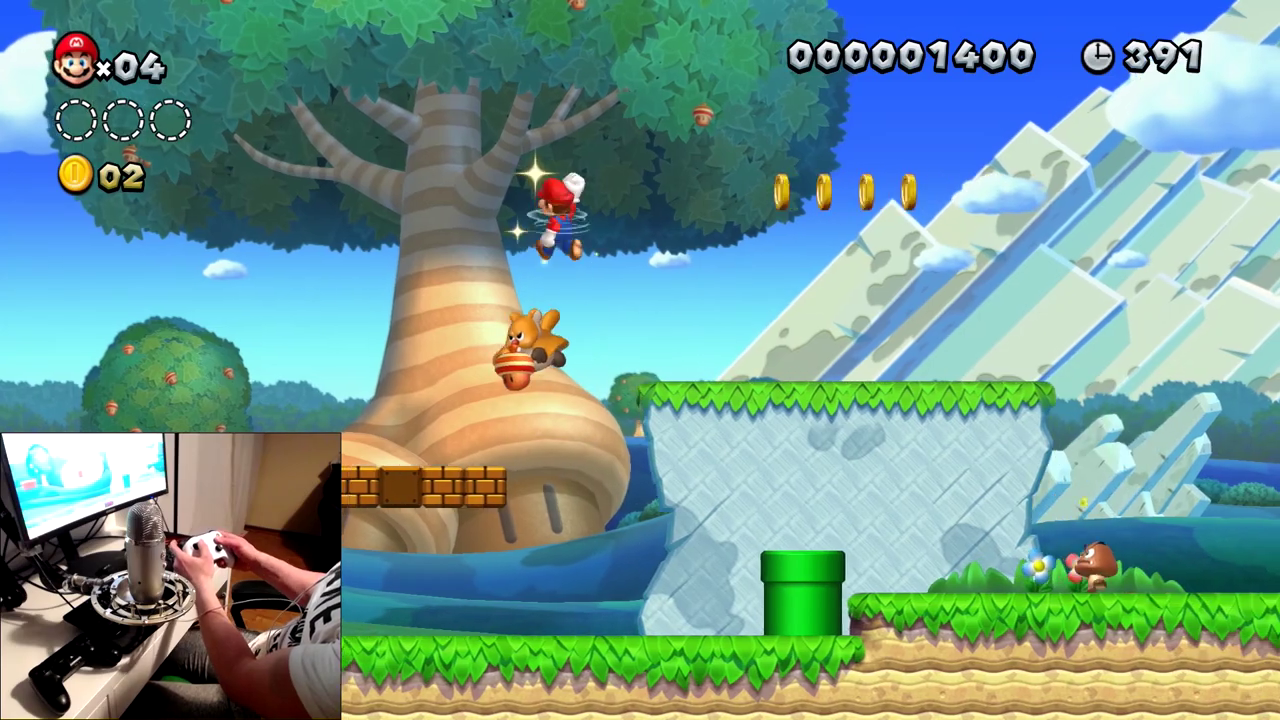
{"action": "key", "text": "Right"}
{"action": "key", "text": "space"}
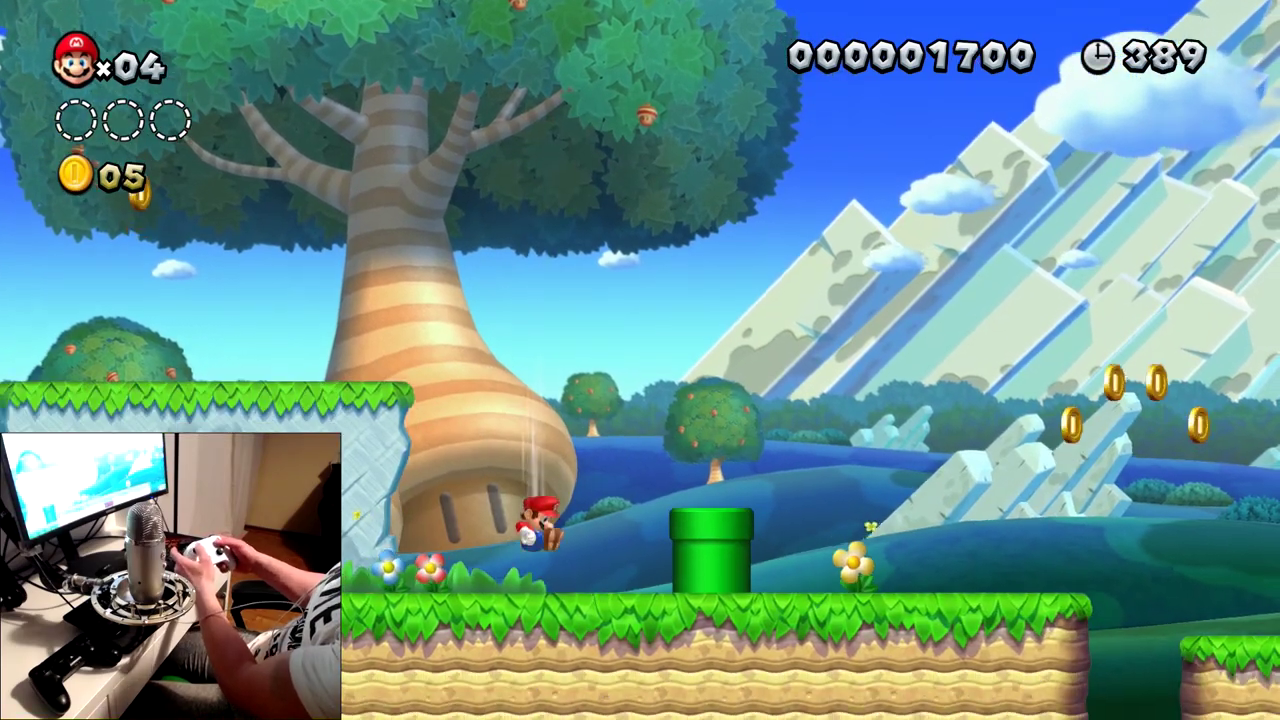